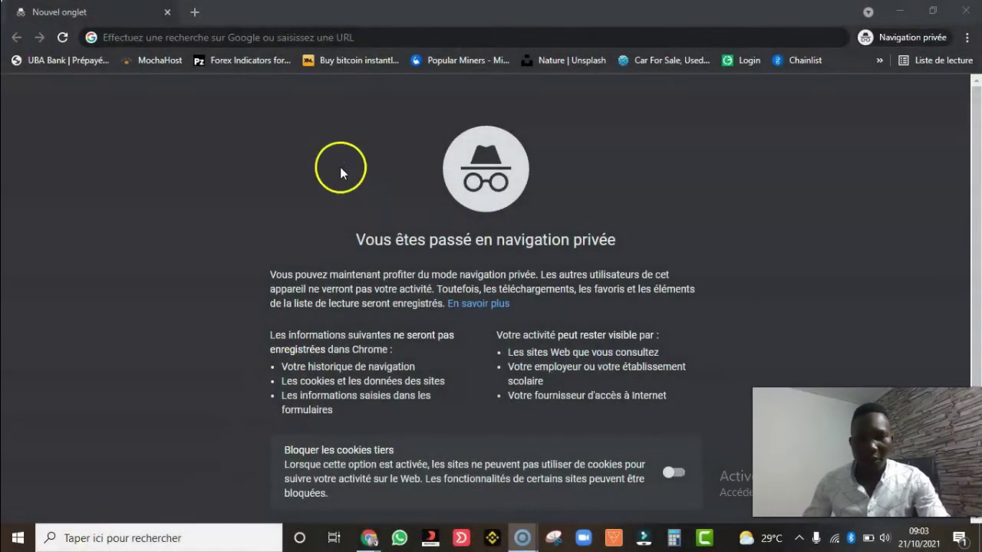
- Paste the KuCoin referral sign-up link into the private tab's address bar and load it
{"action": "left_click", "coordinate": [319, 36]}
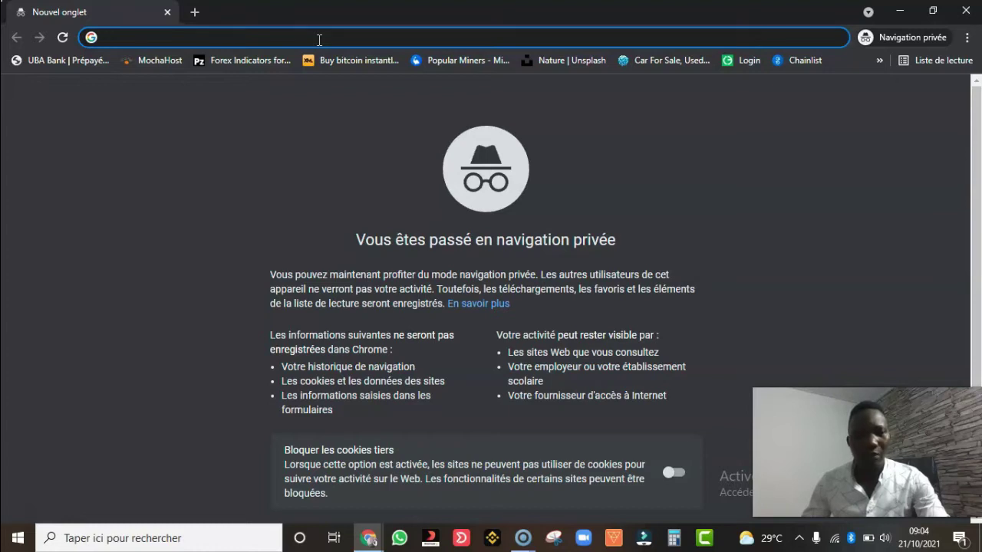
{"action": "left_click", "coordinate": [319, 39]}
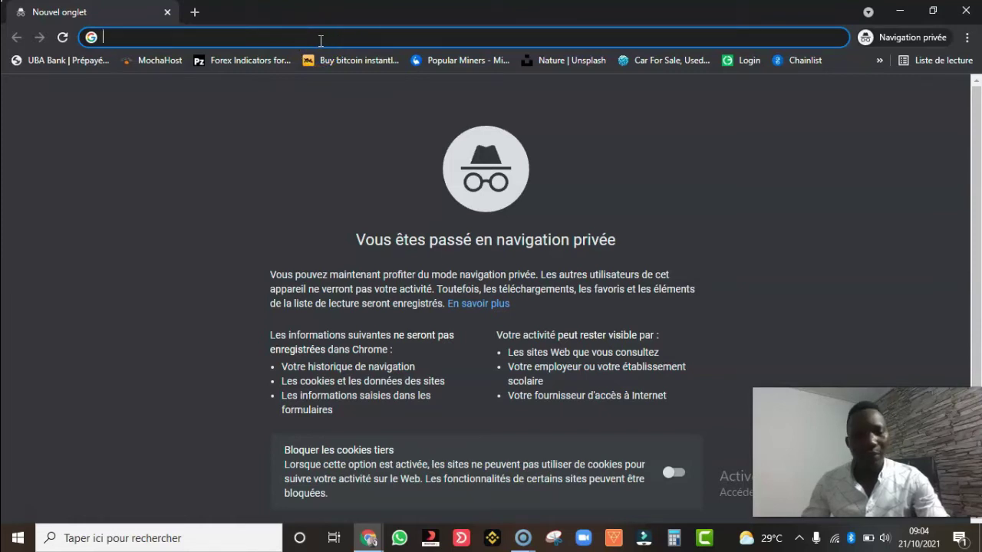
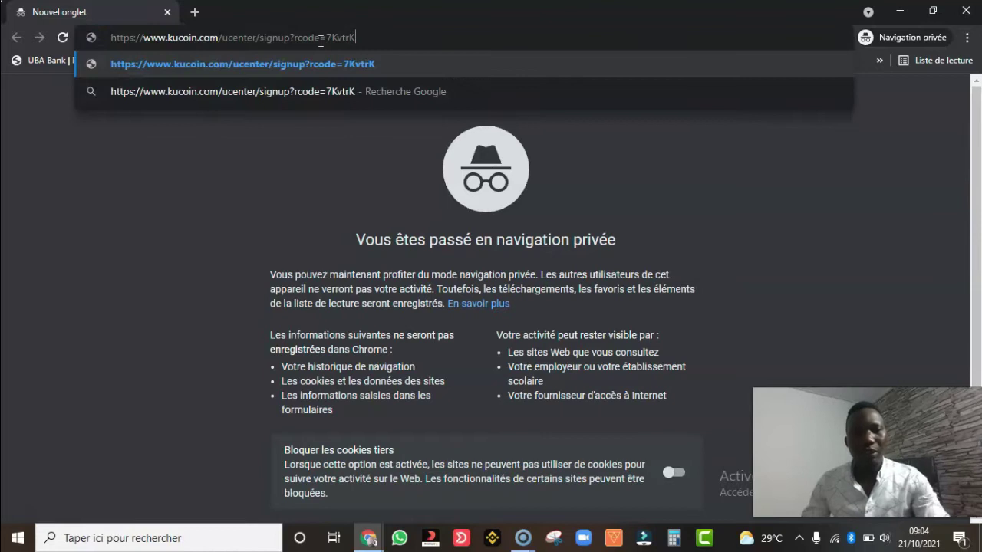
{"action": "key", "text": "Return"}
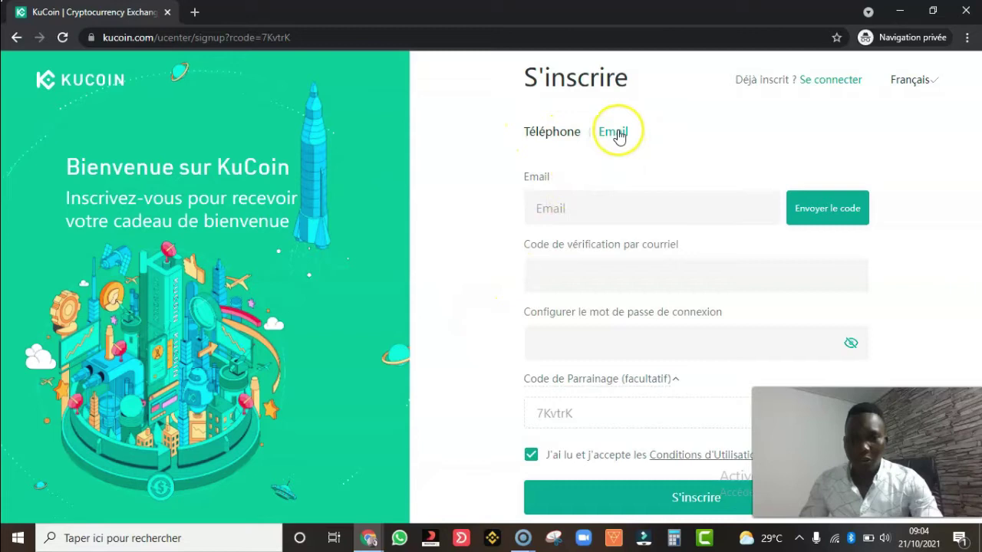
- Choose e-mail registration on the S'inscrire form and enter the new account's e-mail address
{"action": "left_click", "coordinate": [564, 133]}
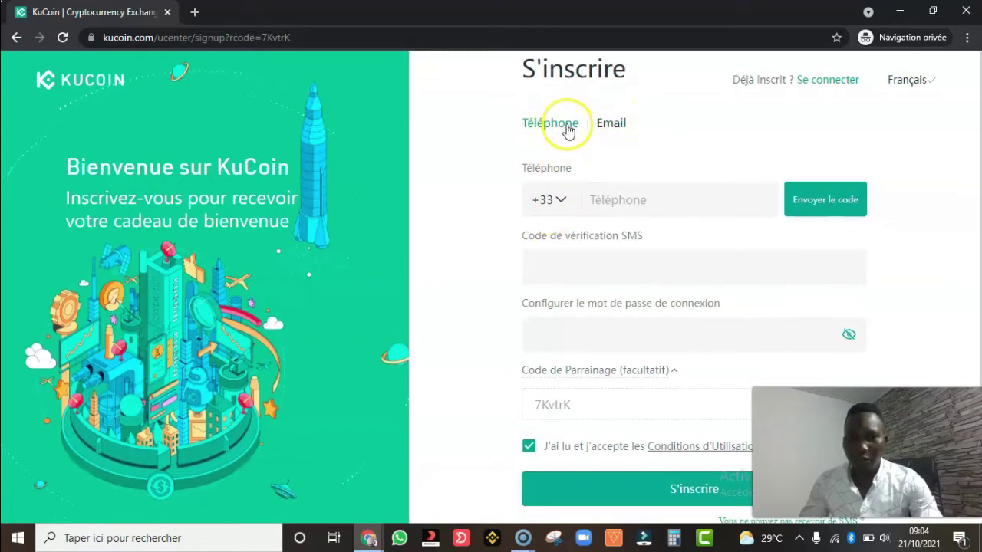
{"action": "left_click", "coordinate": [559, 199]}
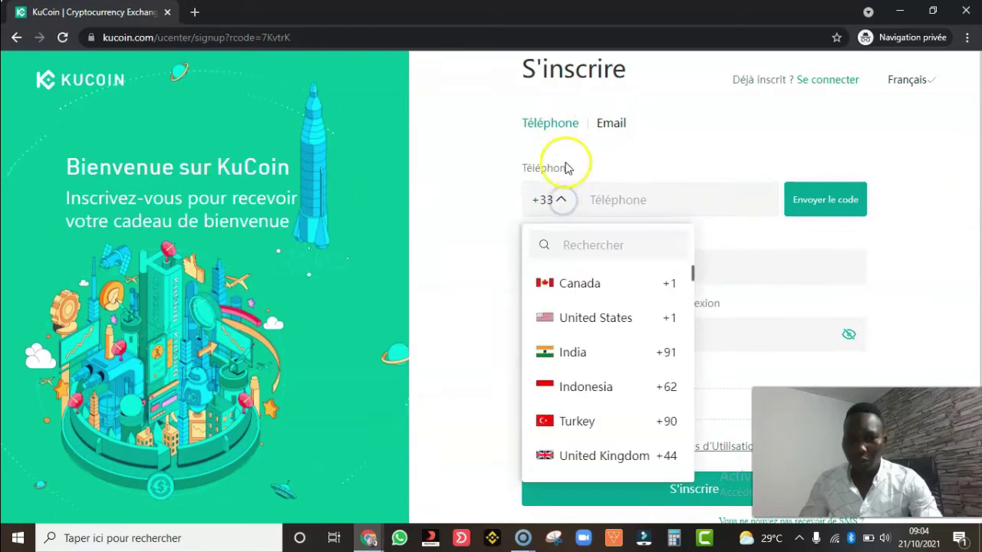
{"action": "left_click", "coordinate": [605, 129]}
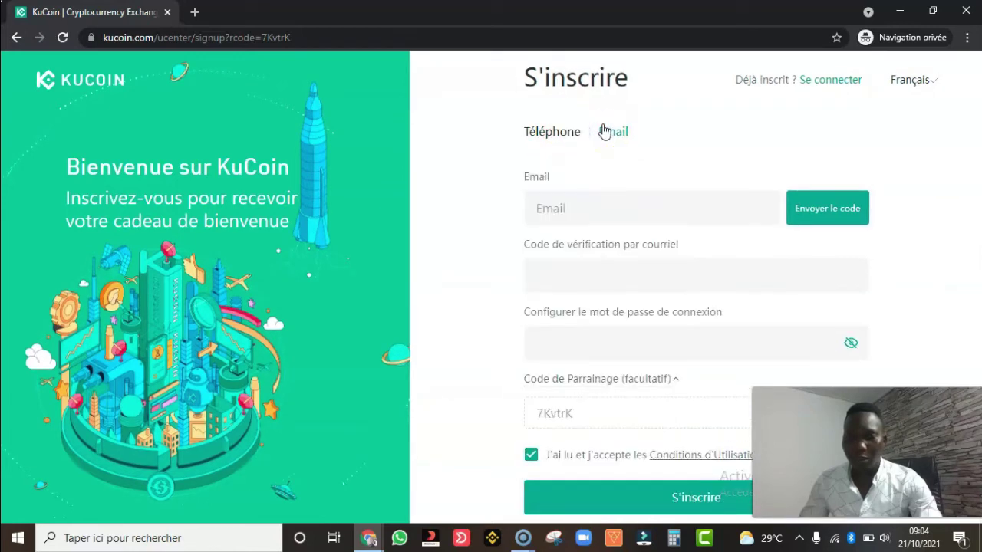
{"action": "left_click", "coordinate": [587, 210]}
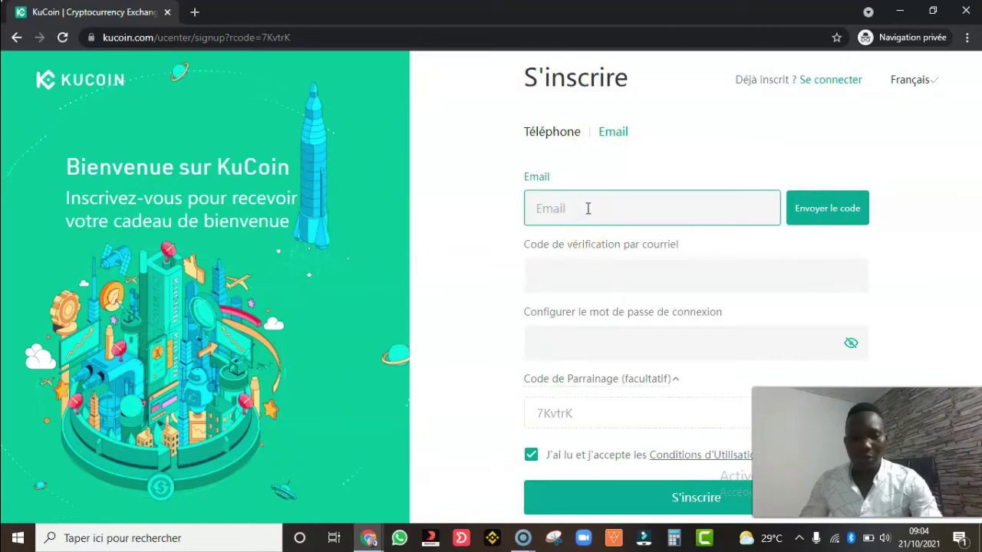
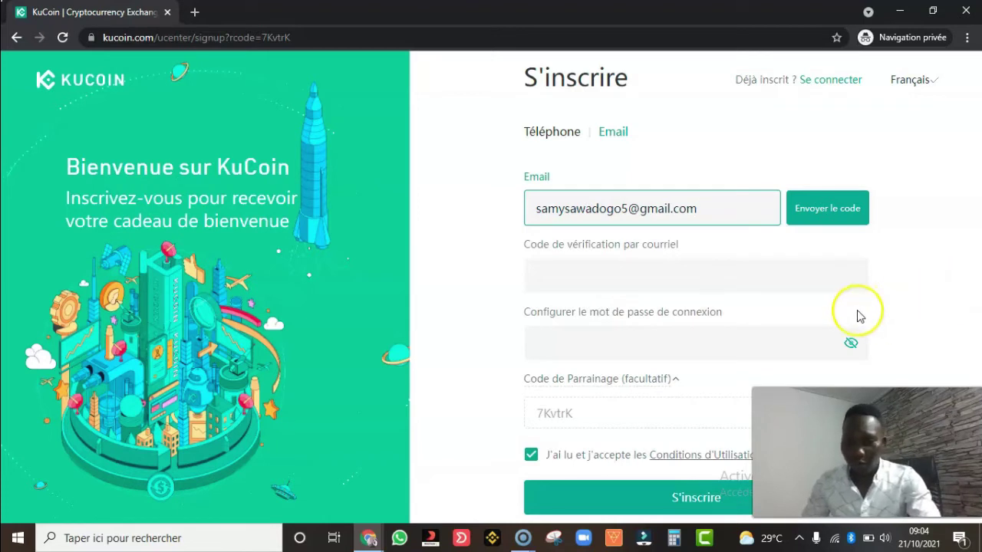
{"action": "left_click", "coordinate": [872, 428]}
{"action": "left_click_drag", "start_coordinate": [872, 428], "coordinate": [120, 74]}
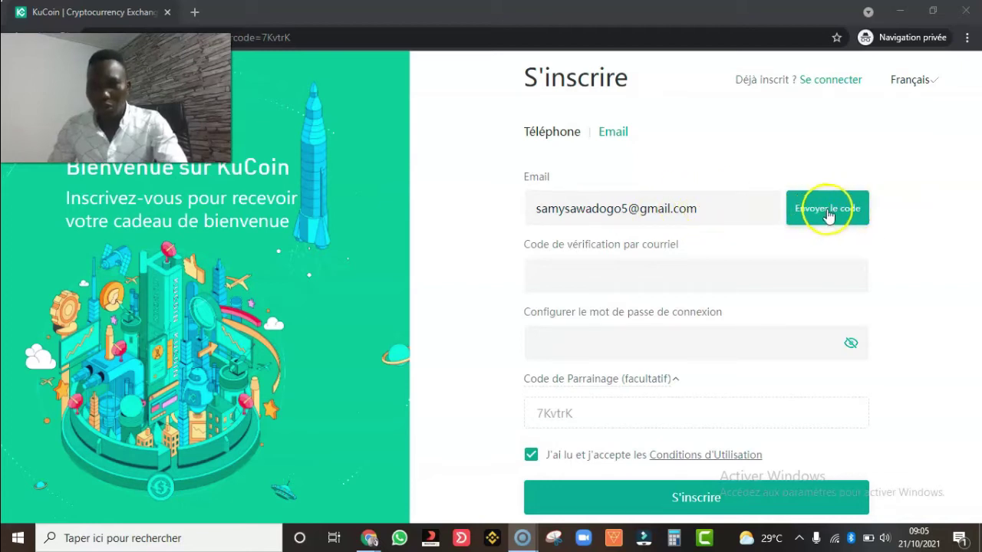
- Request the e-mail code and pass the reCAPTCHA by selecting the three traffic-light tiles
{"action": "left_click", "coordinate": [833, 212]}
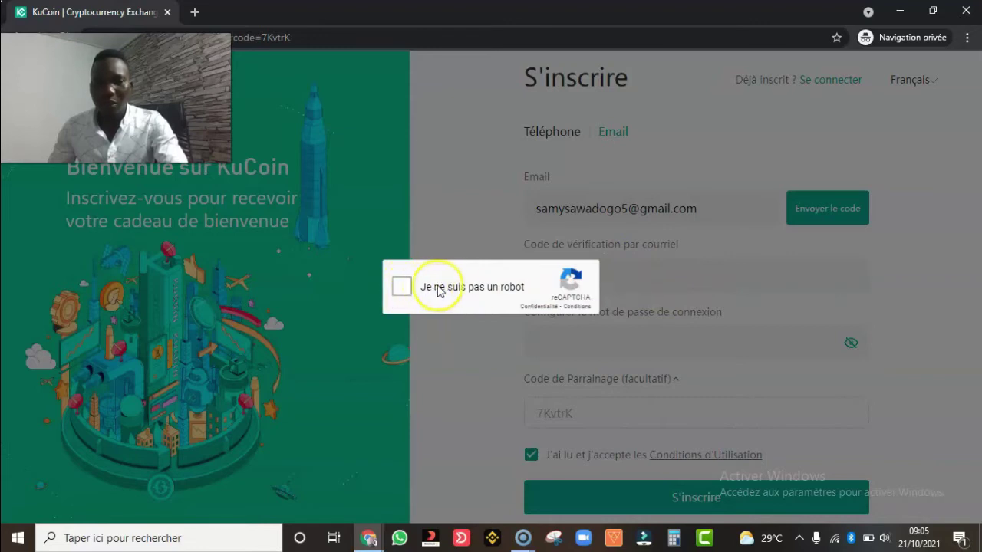
{"action": "left_click", "coordinate": [406, 287]}
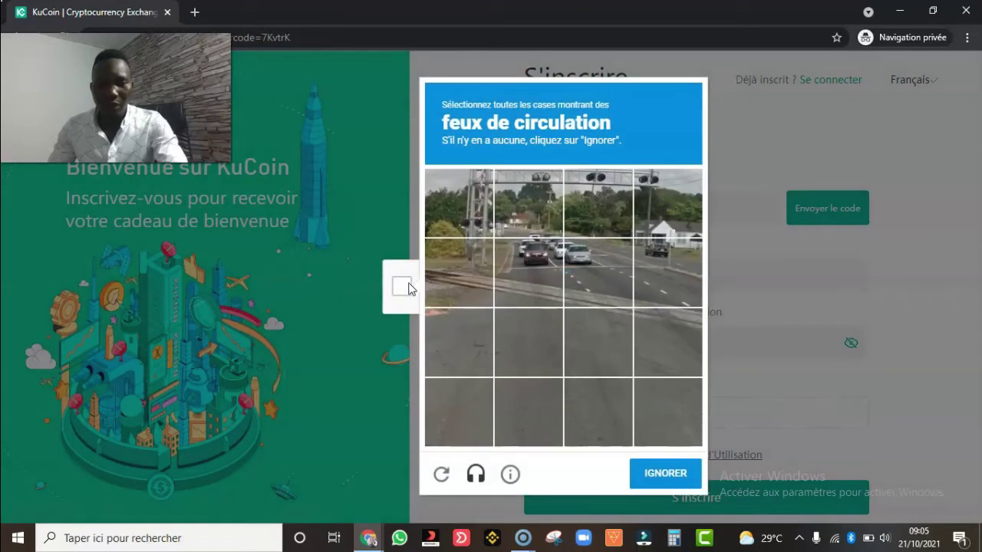
{"action": "left_click", "coordinate": [582, 182]}
{"action": "left_click", "coordinate": [645, 201]}
{"action": "left_click", "coordinate": [539, 204]}
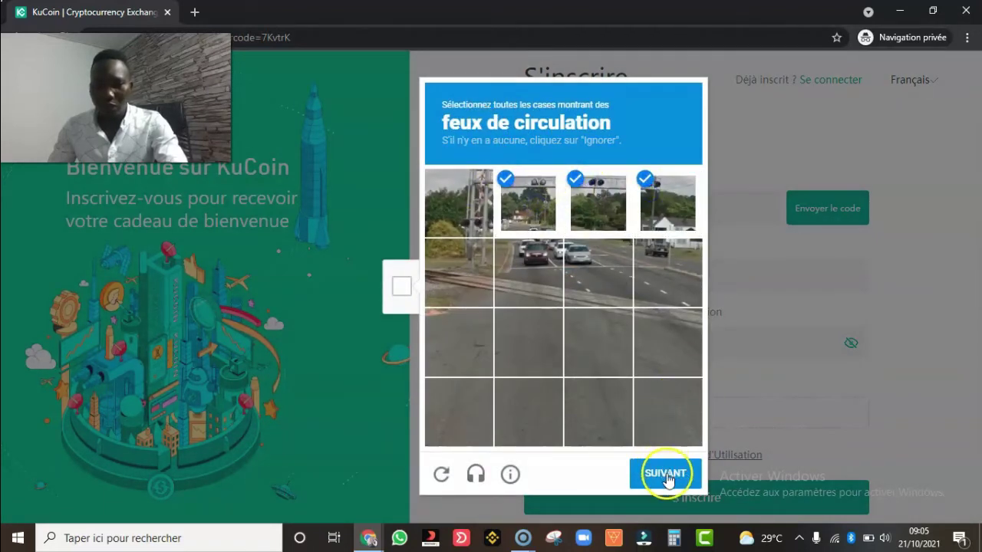
{"action": "left_click", "coordinate": [664, 476]}
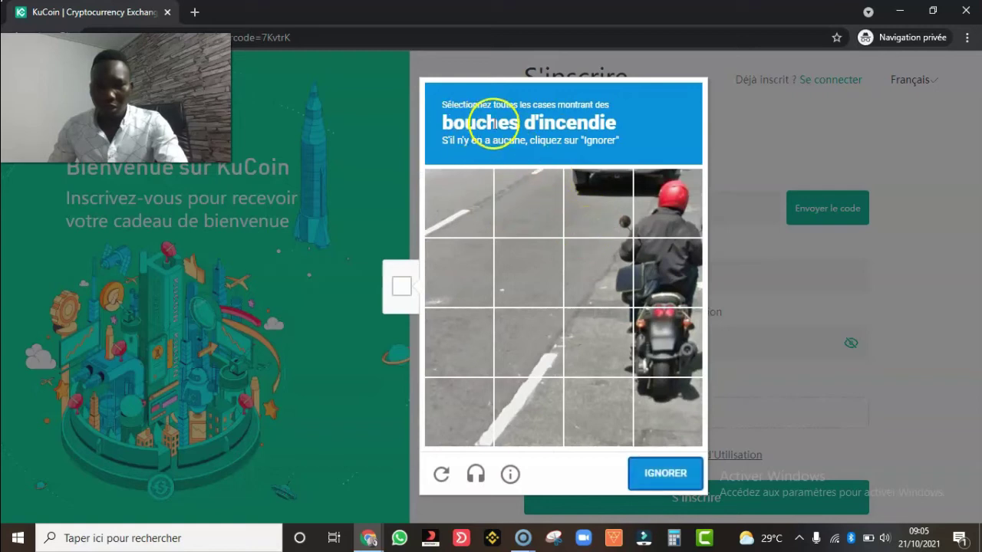
{"action": "left_click", "coordinate": [665, 474]}
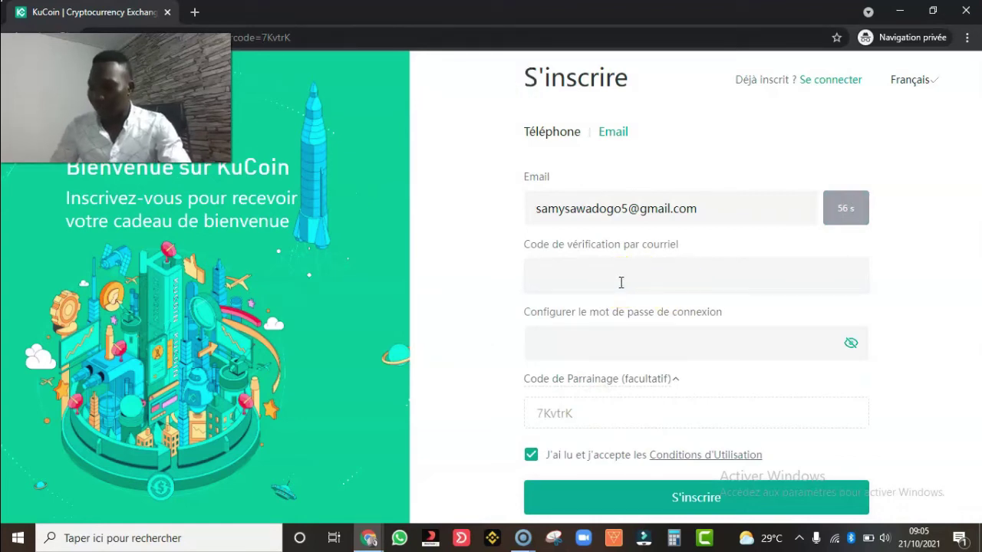
- Open a new private tab and go to Gmail, correcting the mistyped address
{"action": "left_click", "coordinate": [194, 13]}
{"action": "left_click", "coordinate": [265, 42]}
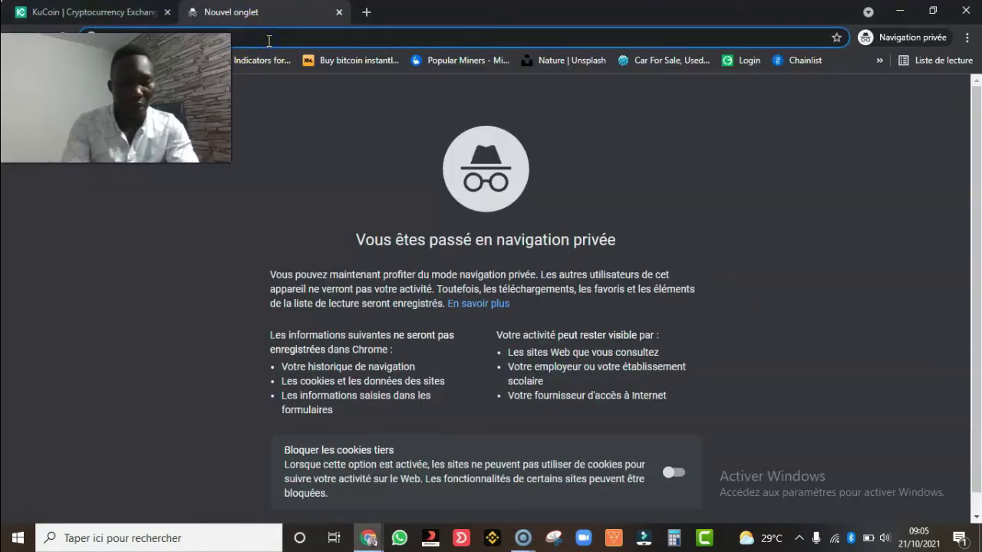
{"action": "type", "text": "gmail"}
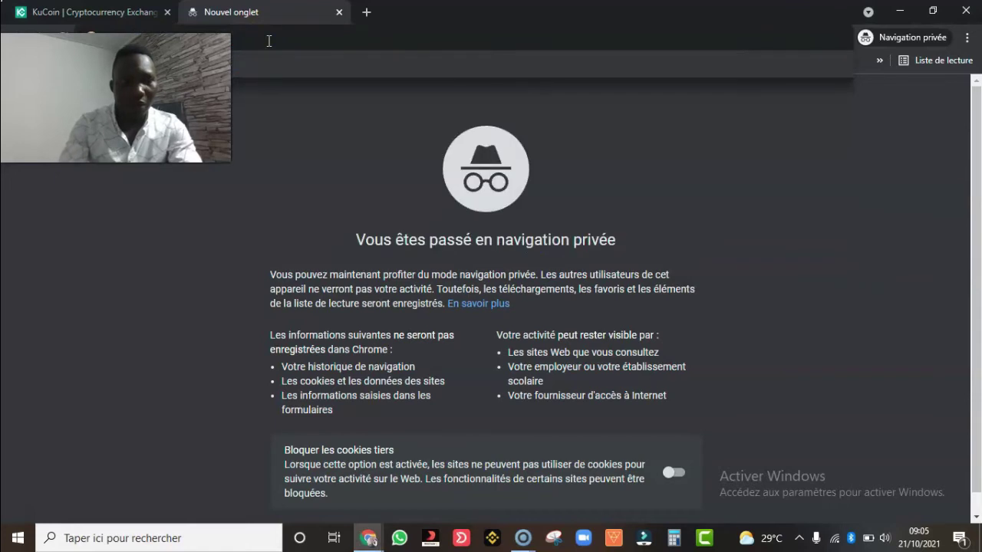
{"action": "left_click", "coordinate": [333, 69]}
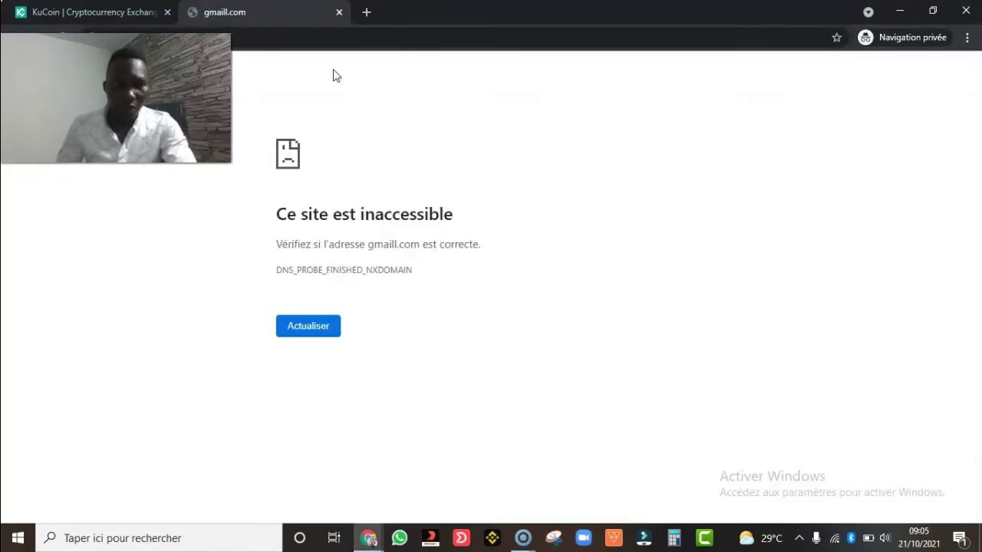
{"action": "left_click", "coordinate": [241, 38]}
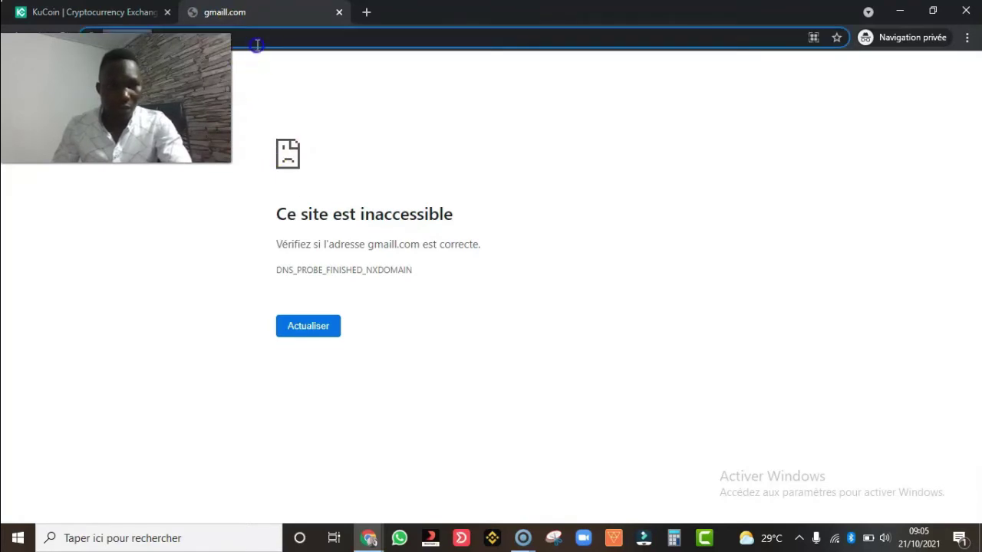
{"action": "left_click", "coordinate": [254, 36]}
{"action": "type", "text": "gmail"}
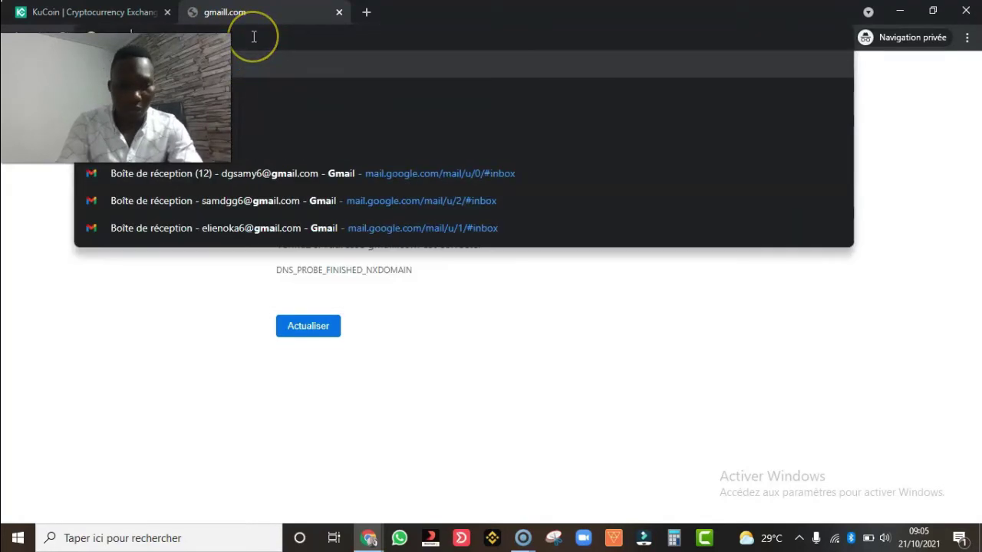
{"action": "type", "text": "om"}
{"action": "key", "text": "Return"}
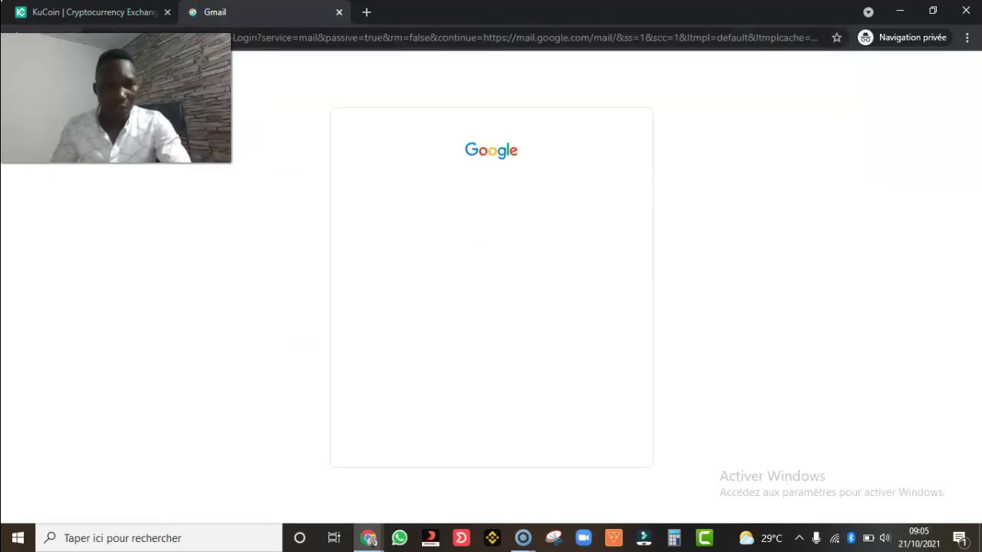
- Enter the Google account e-mail on the Connexion page
{"action": "left_click", "coordinate": [472, 267]}
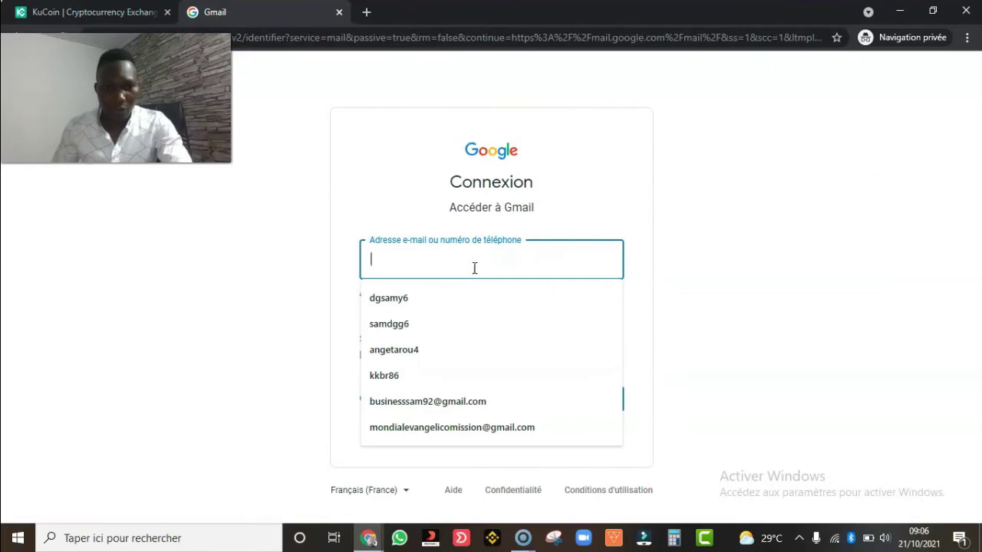
{"action": "left_click", "coordinate": [467, 283]}
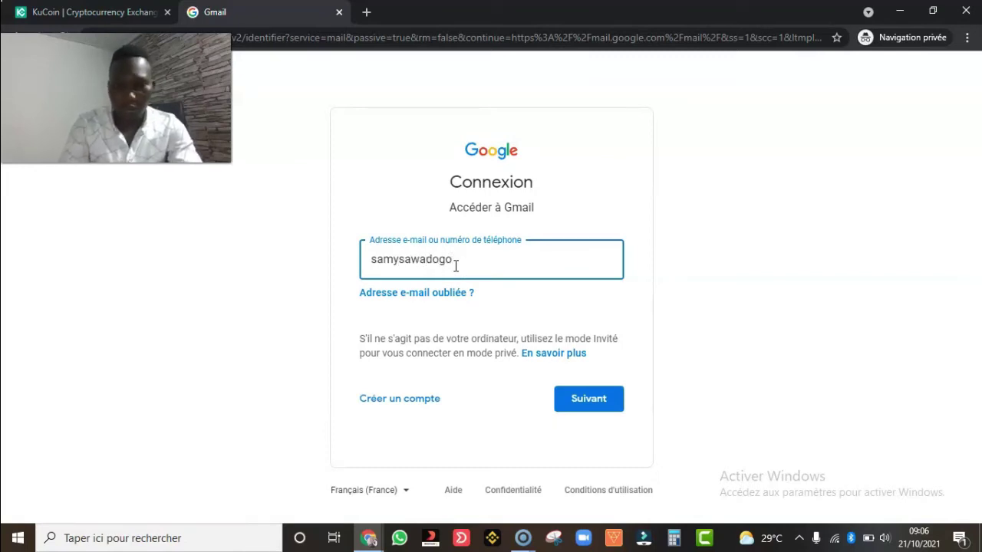
{"action": "key", "text": "Return"}
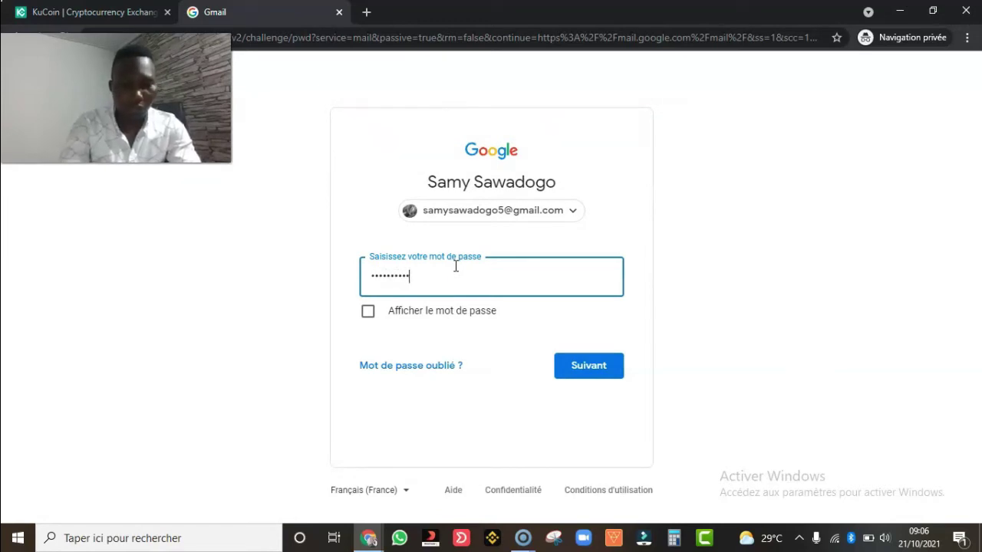
- Enter the account password, retyping it after the incorrect-password error
{"action": "key", "text": "Return"}
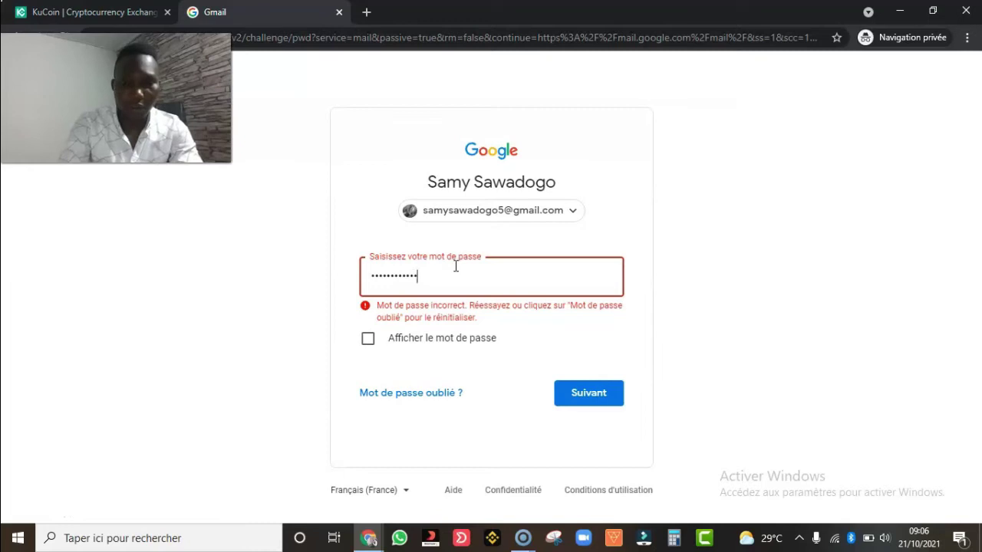
{"action": "key", "text": "Return"}
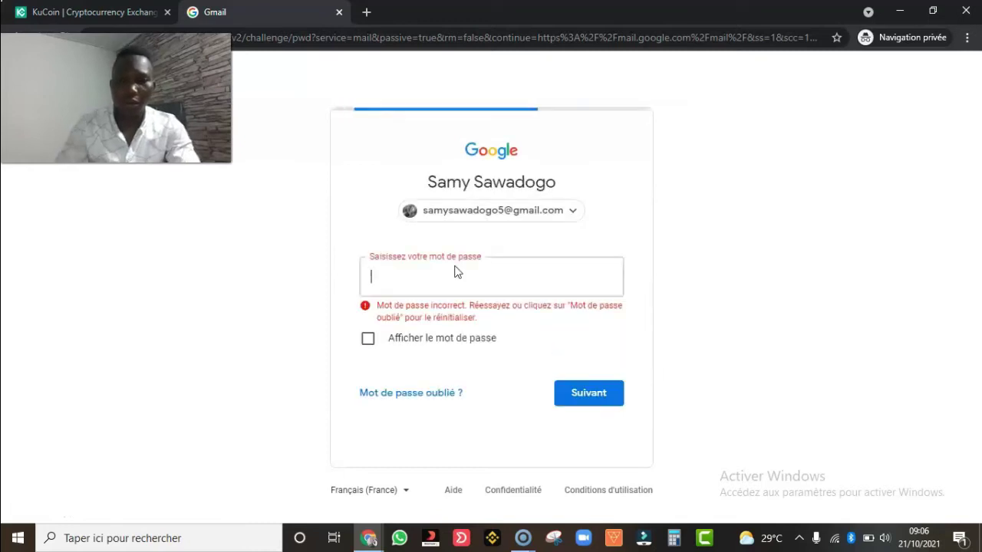
{"action": "left_click", "coordinate": [455, 285]}
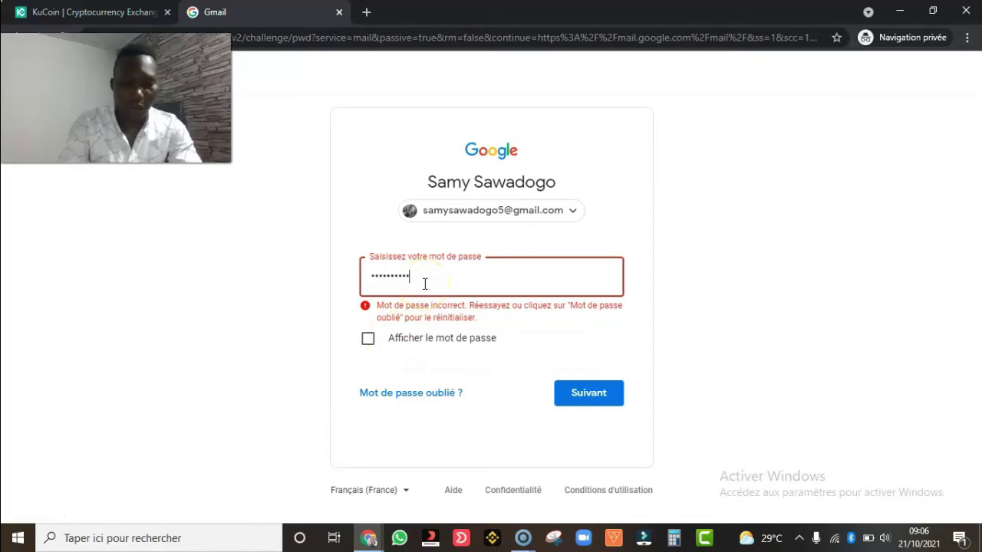
{"action": "key", "text": "Return"}
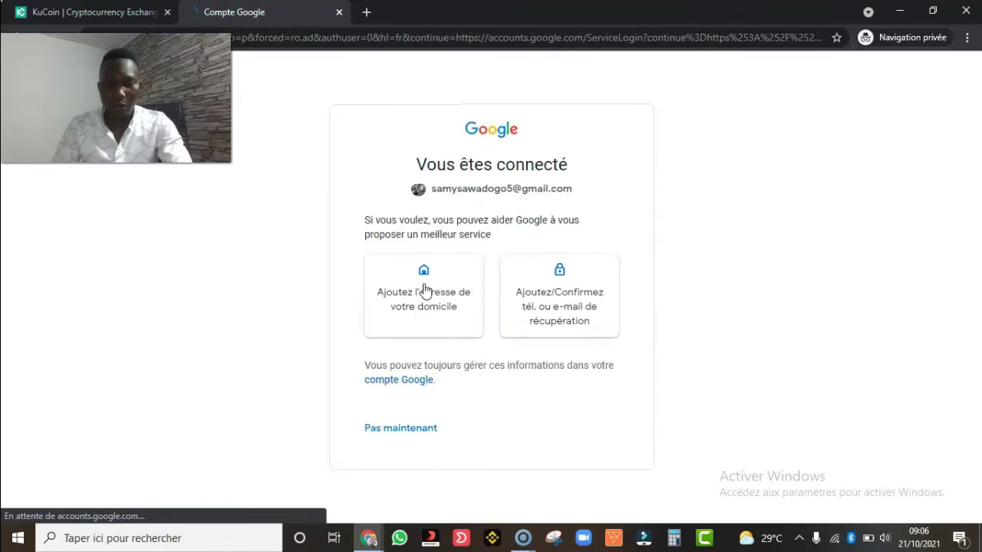
- Skip the 'Pas maintenant' prompt and open the KuCoin Verification Code e-mail
{"action": "left_click", "coordinate": [418, 431]}
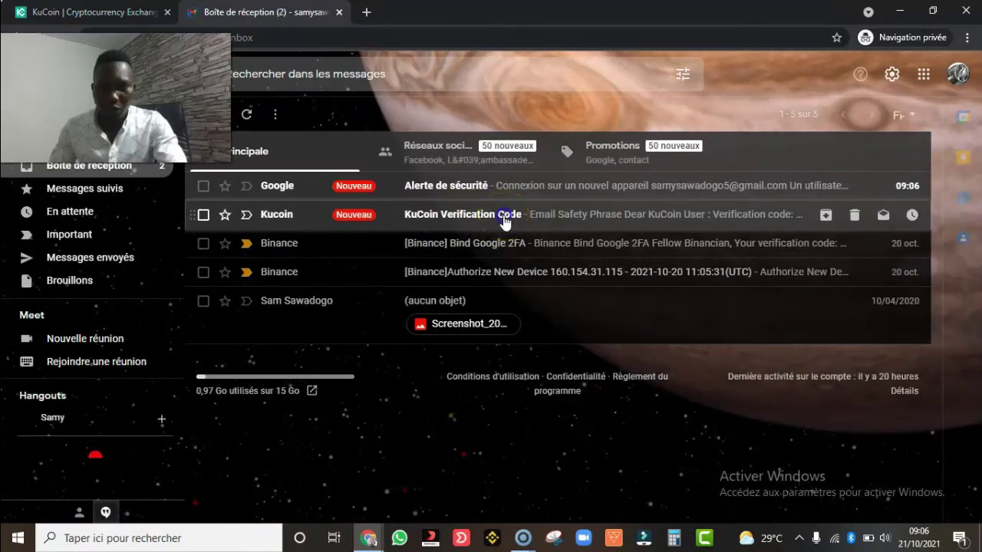
{"action": "left_click", "coordinate": [504, 219]}
{"action": "scroll", "coordinate": [453, 379], "scroll_direction": "down", "scroll_amount": 3}
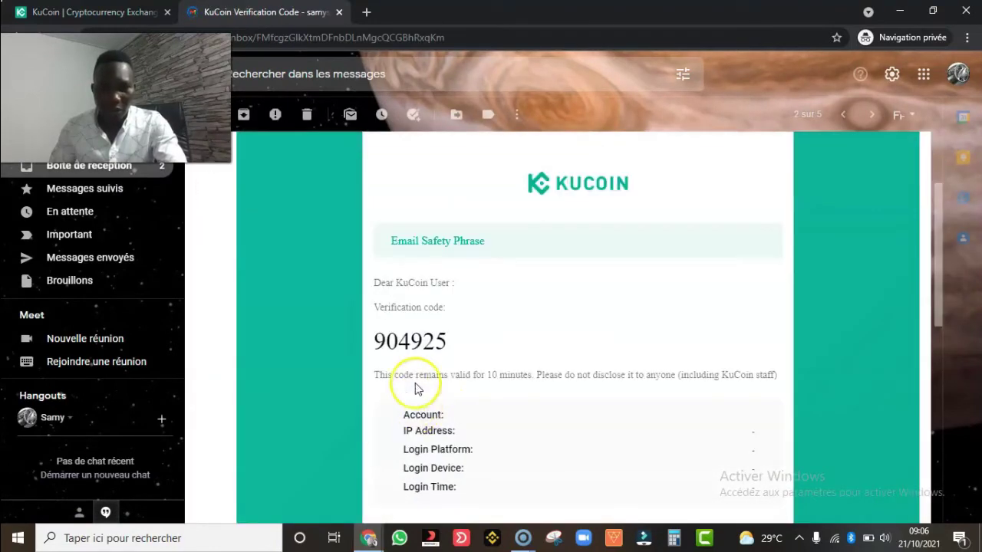
- Copy the six-digit verification code from the e-mail
{"action": "double_click", "coordinate": [421, 346]}
{"action": "right_click", "coordinate": [422, 343]}
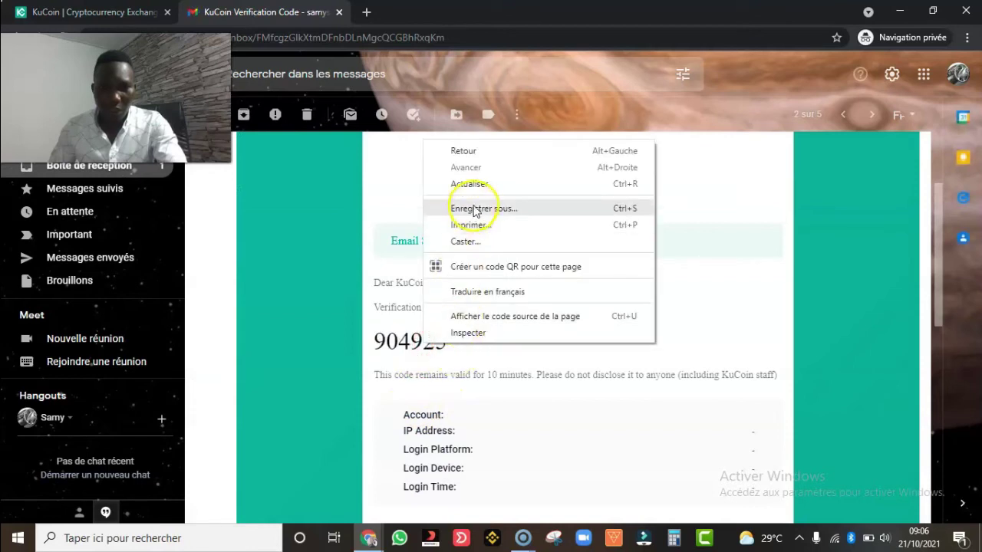
{"action": "double_click", "coordinate": [410, 338]}
{"action": "right_click", "coordinate": [410, 339]}
{"action": "left_click", "coordinate": [438, 344]}
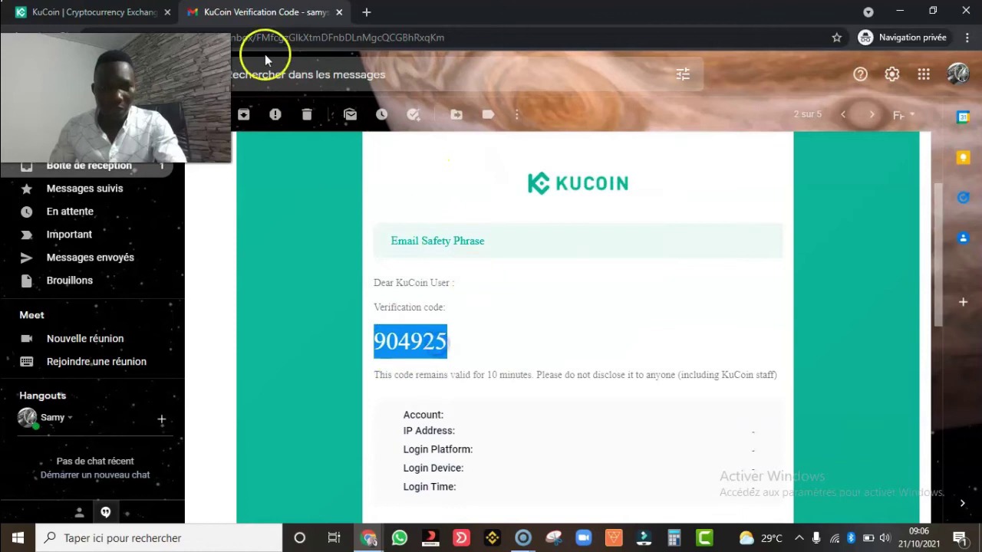
- Paste the verification code, enter and reveal a login password, then submit S'inscrire
{"action": "left_click", "coordinate": [115, 12]}
{"action": "left_click", "coordinate": [591, 282]}
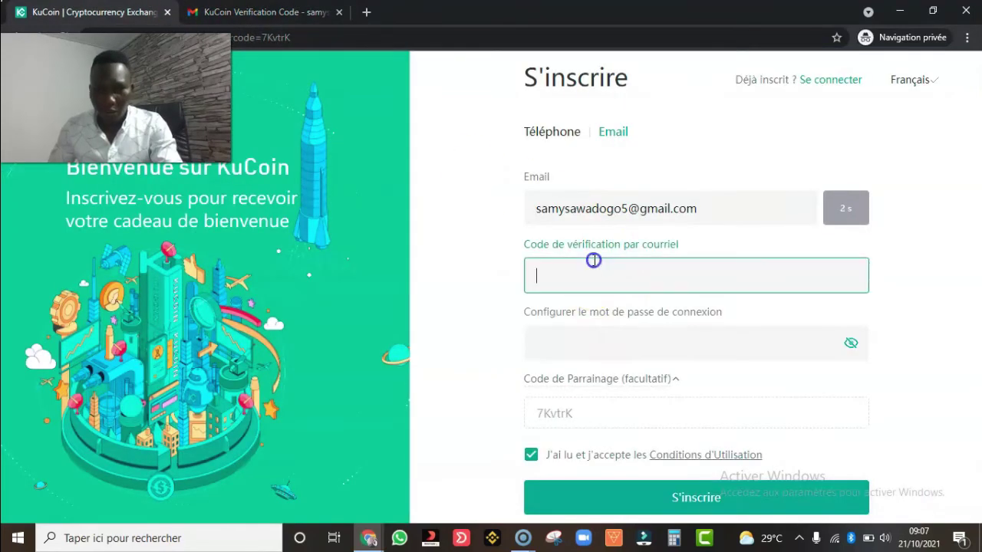
{"action": "key", "text": "ctrl+v"}
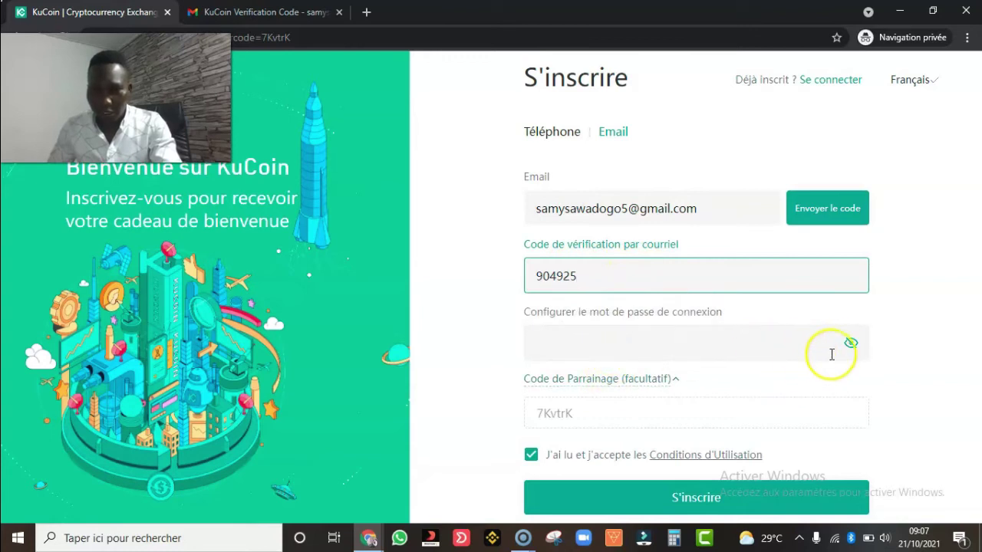
{"action": "left_click", "coordinate": [728, 343]}
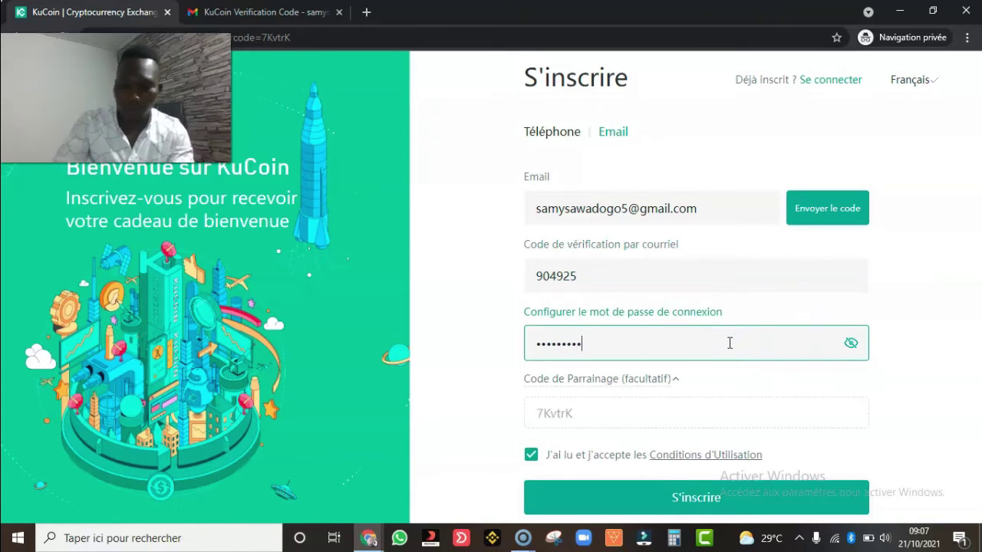
{"action": "left_click", "coordinate": [851, 344]}
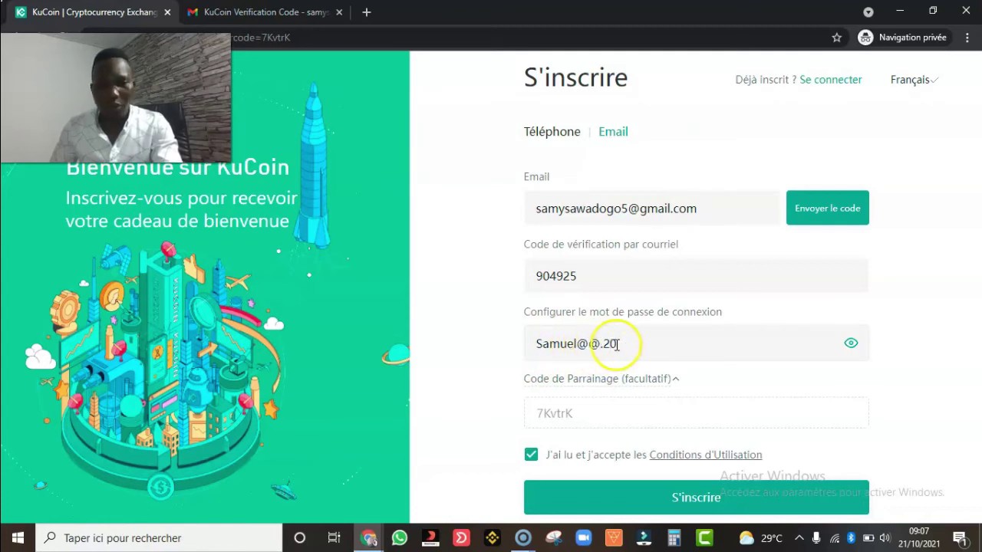
{"action": "left_click", "coordinate": [629, 379]}
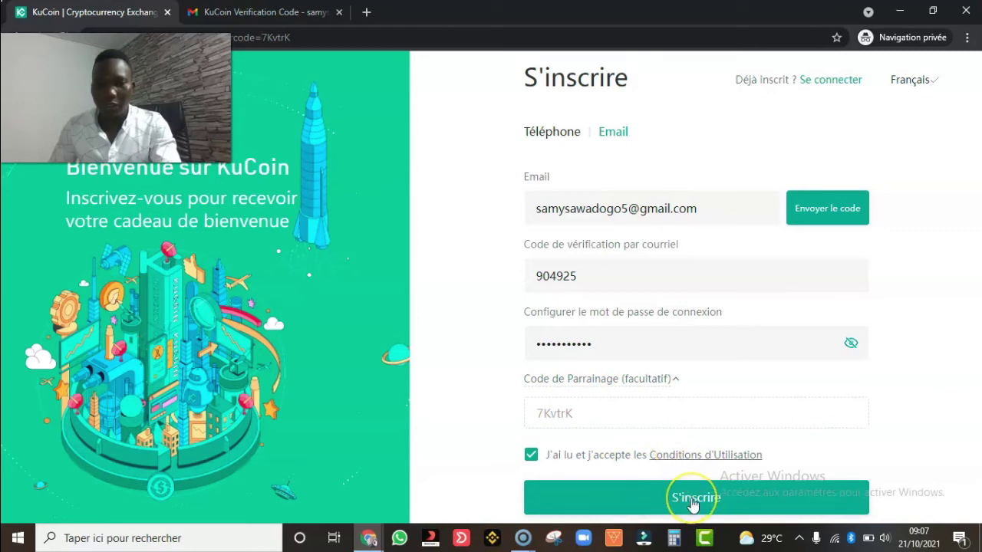
{"action": "left_click", "coordinate": [695, 500]}
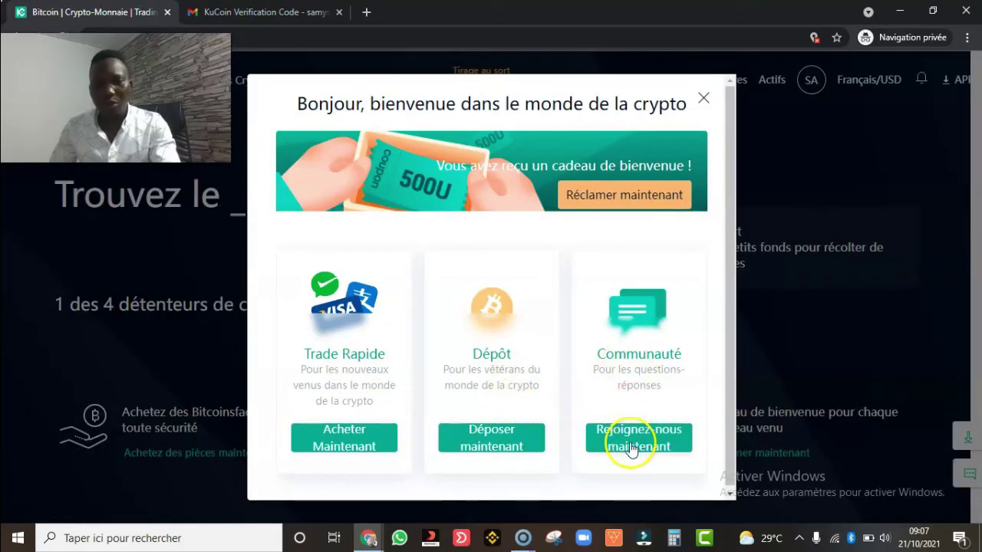
- Close the welcome pop-up and show the Actifs account list (Main, Trading, Margin, Futures, Pool-X)
{"action": "left_click", "coordinate": [699, 103]}
{"action": "scroll", "coordinate": [496, 373], "scroll_direction": "down", "scroll_amount": 5}
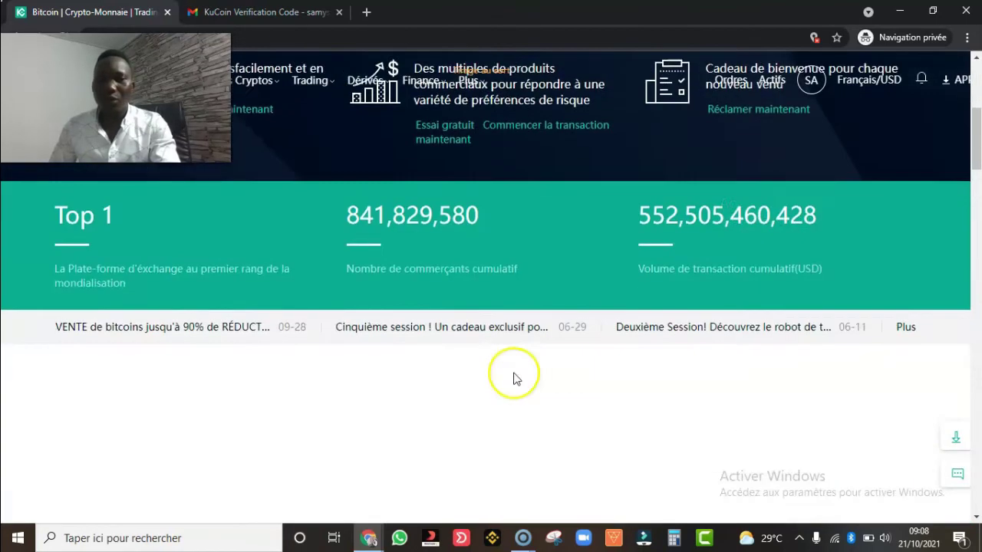
{"action": "scroll", "coordinate": [516, 377], "scroll_direction": "up", "scroll_amount": 5}
{"action": "mouse_move", "coordinate": [770, 84]}
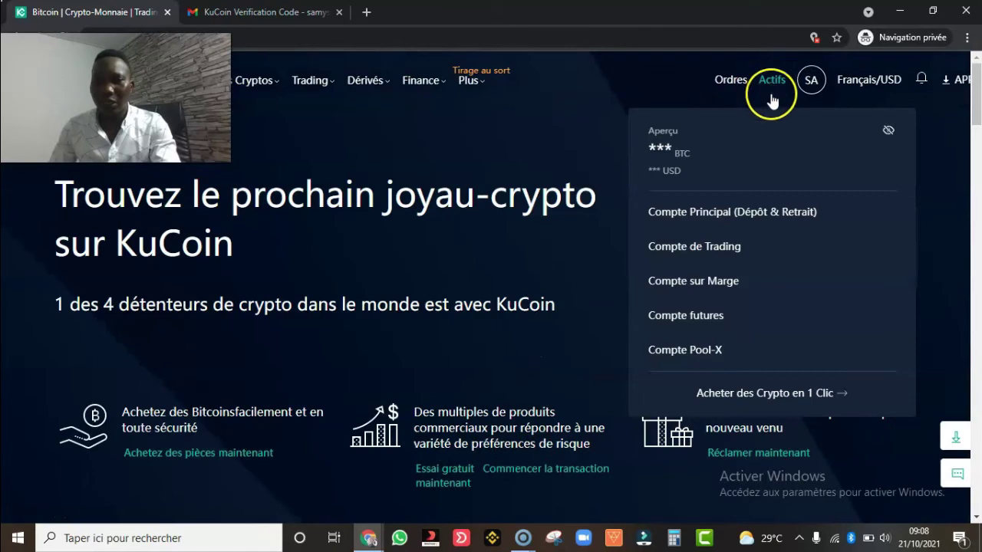
{"action": "left_click", "coordinate": [726, 216]}
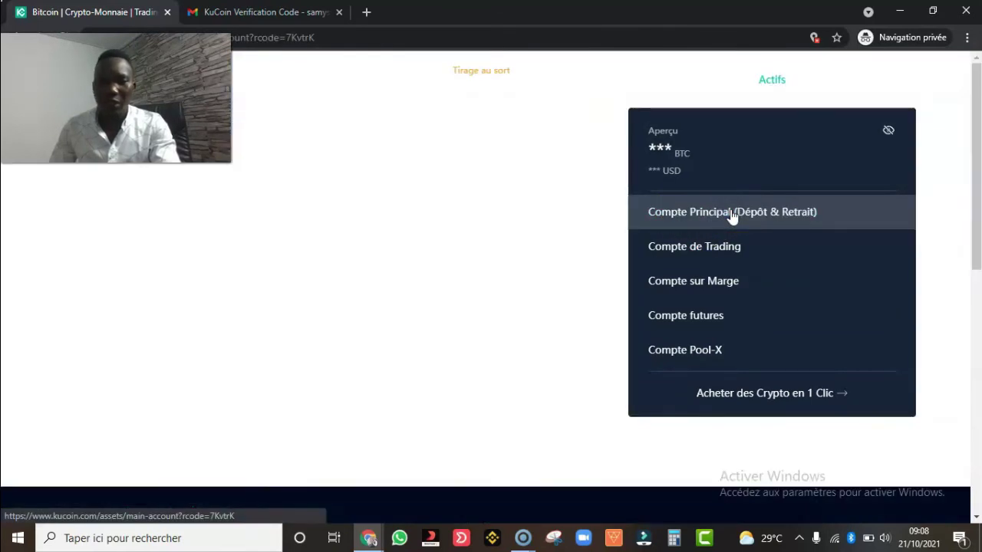
{"action": "scroll", "coordinate": [149, 361], "scroll_direction": "down", "scroll_amount": 9}
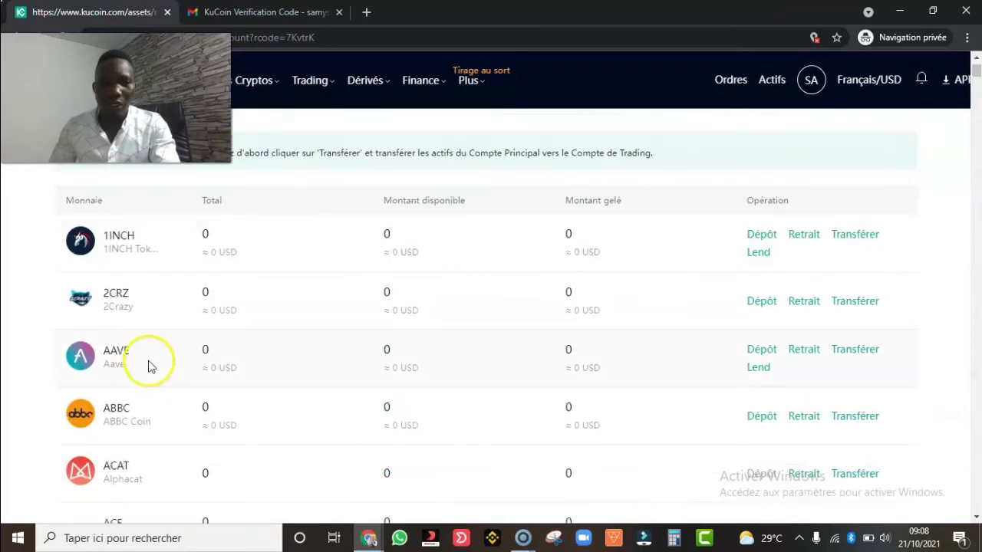
{"action": "scroll", "coordinate": [135, 388], "scroll_direction": "down", "scroll_amount": 15}
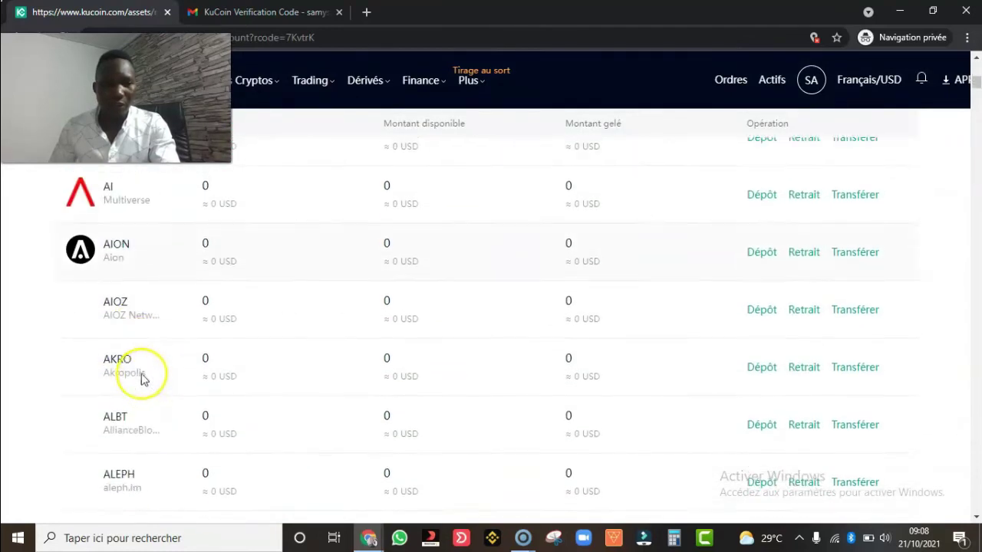
{"action": "scroll", "coordinate": [151, 378], "scroll_direction": "down", "scroll_amount": 15}
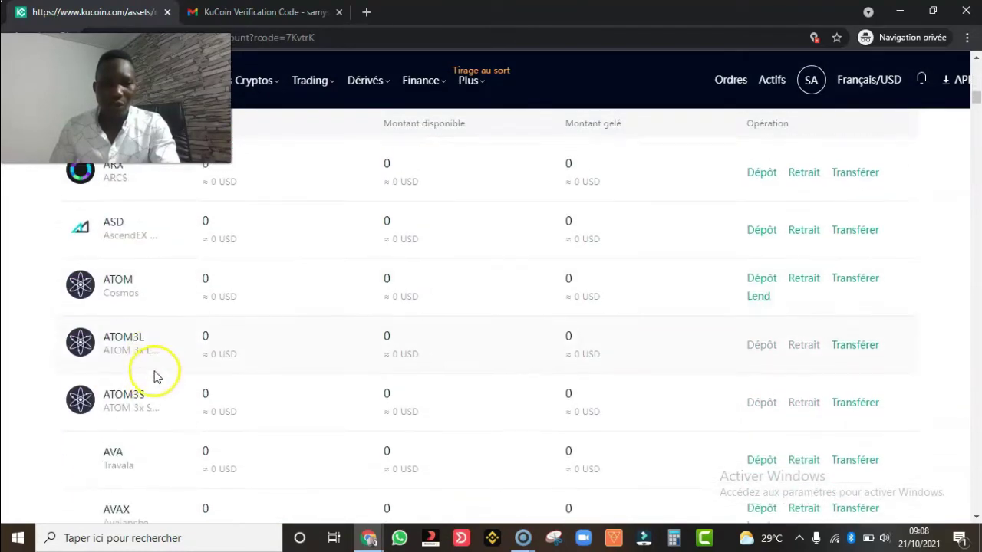
{"action": "scroll", "coordinate": [160, 368], "scroll_direction": "down", "scroll_amount": 6}
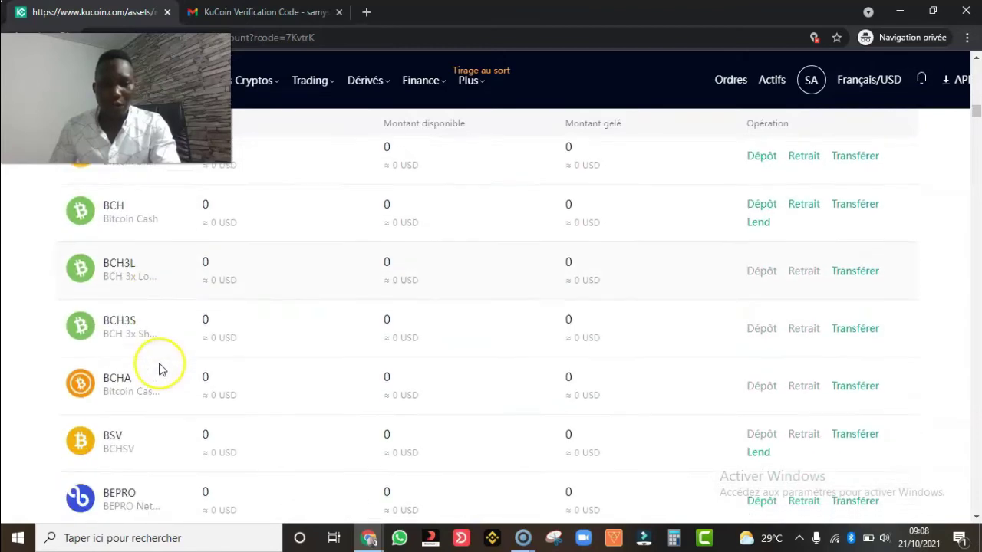
{"action": "scroll", "coordinate": [269, 344], "scroll_direction": "up", "scroll_amount": 15}
{"action": "scroll", "coordinate": [368, 318], "scroll_direction": "up", "scroll_amount": 20}
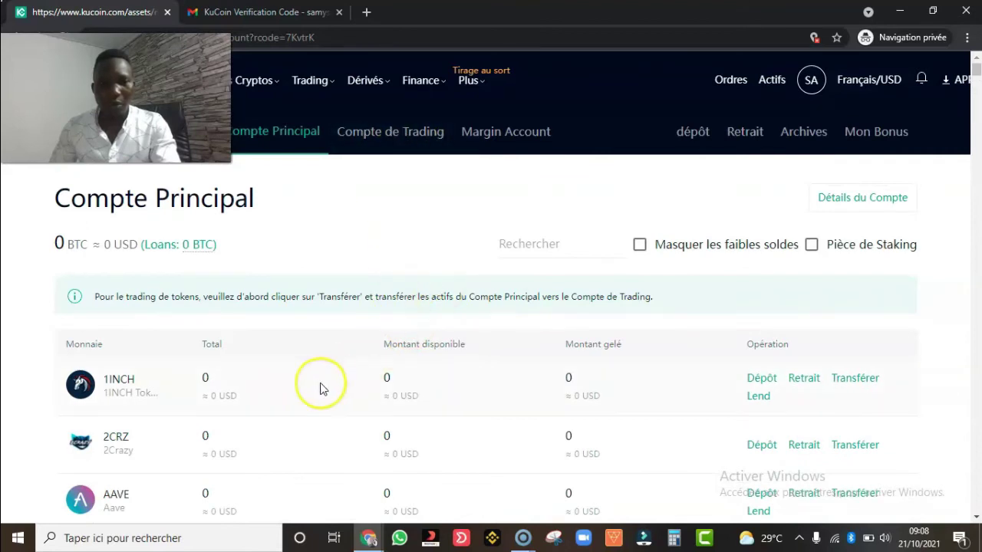
{"action": "scroll", "coordinate": [369, 401], "scroll_direction": "down", "scroll_amount": 1}
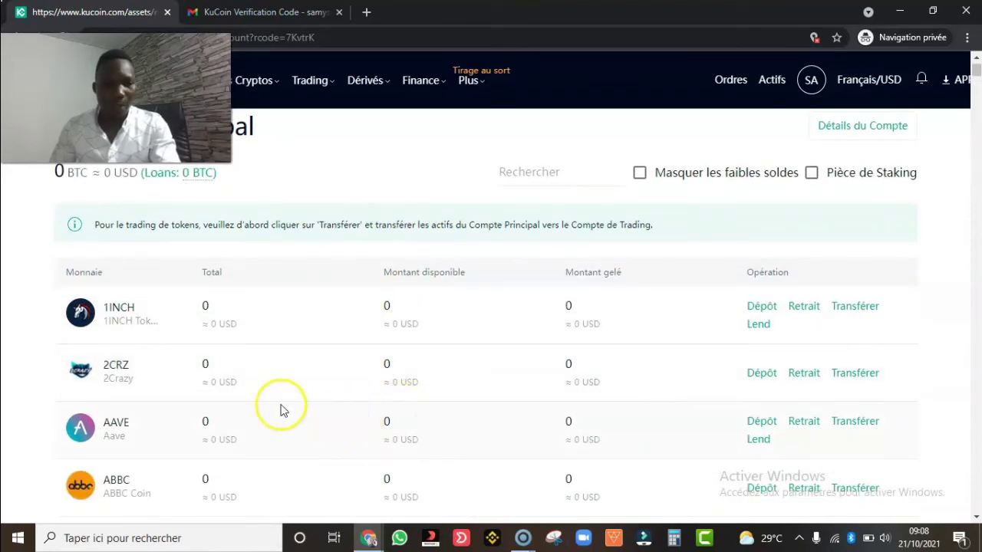
{"action": "scroll", "coordinate": [281, 407], "scroll_direction": "down", "scroll_amount": 1}
{"action": "scroll", "coordinate": [284, 407], "scroll_direction": "up", "scroll_amount": 2}
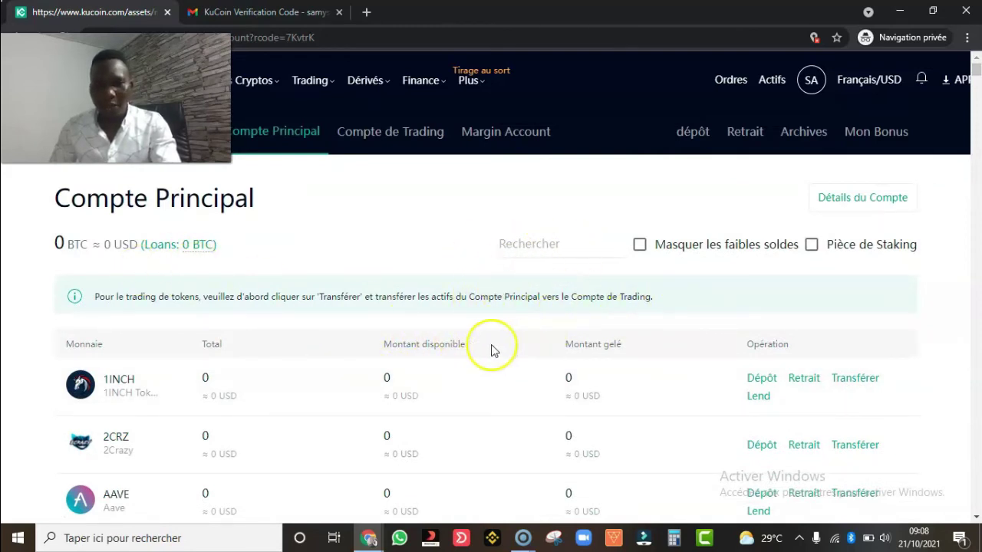
{"action": "scroll", "coordinate": [491, 349], "scroll_direction": "down", "scroll_amount": 1}
{"action": "scroll", "coordinate": [252, 422], "scroll_direction": "down", "scroll_amount": 1}
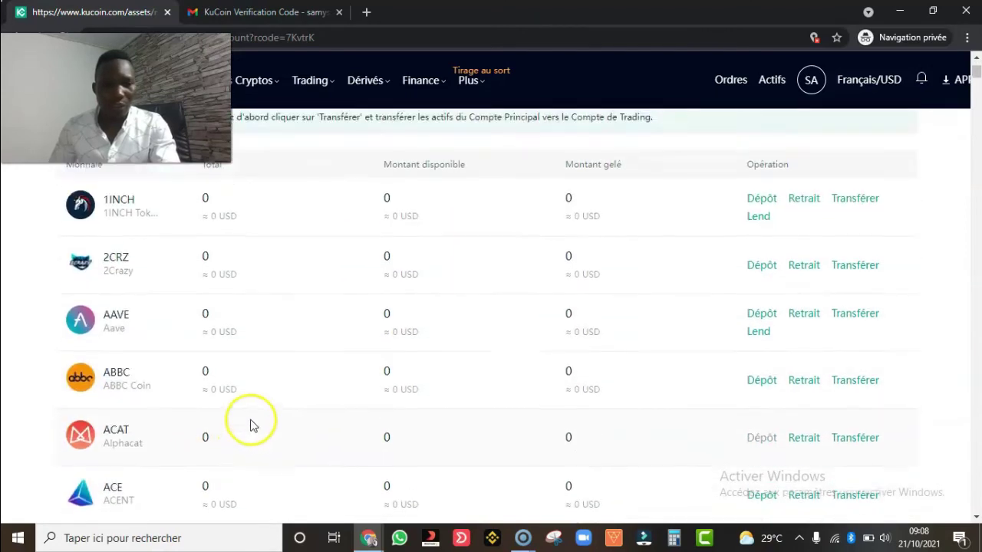
{"action": "scroll", "coordinate": [253, 423], "scroll_direction": "up", "scroll_amount": 3}
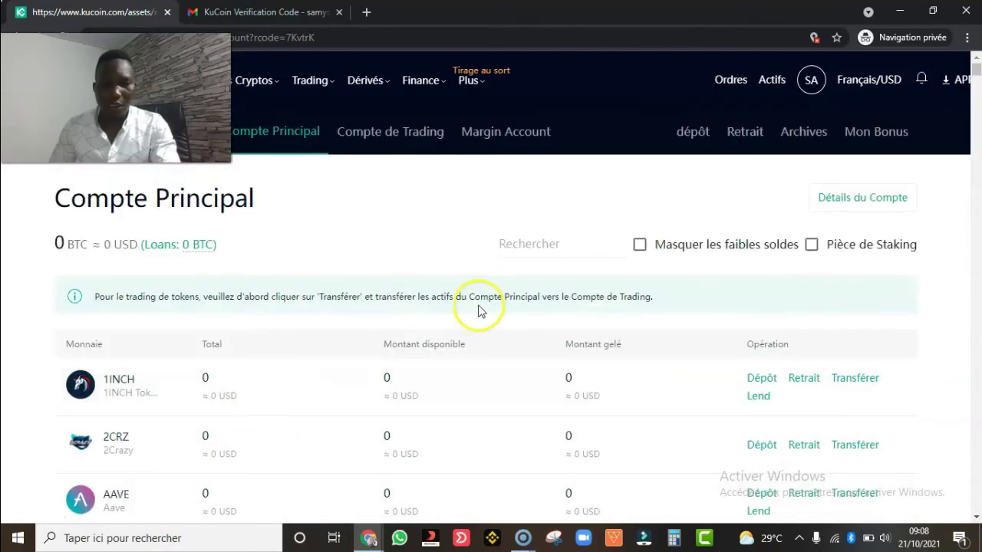
{"action": "left_click", "coordinate": [544, 251]}
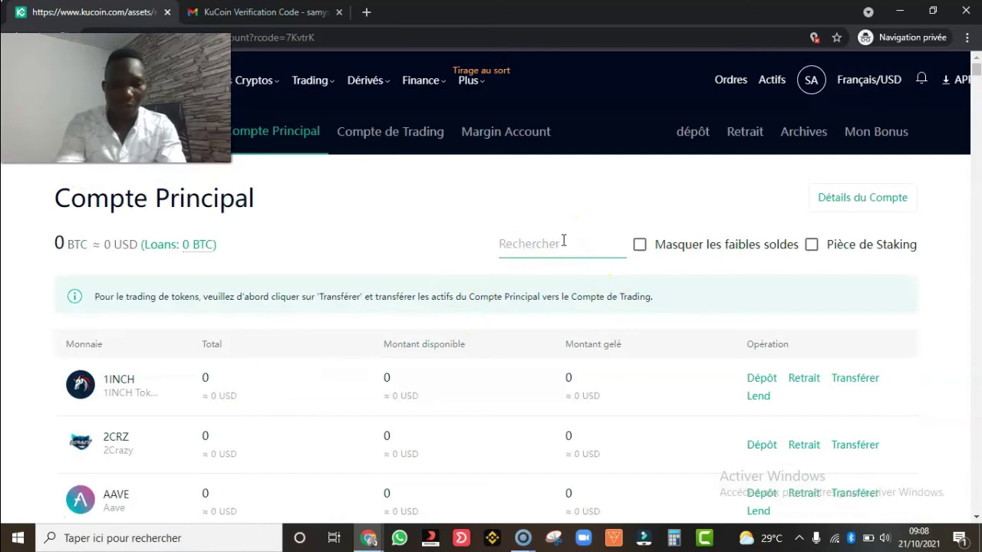
- Search 'btc' in the Main Account list to show only BTC, BTC3L and BTC3S
{"action": "type", "text": "btc"}
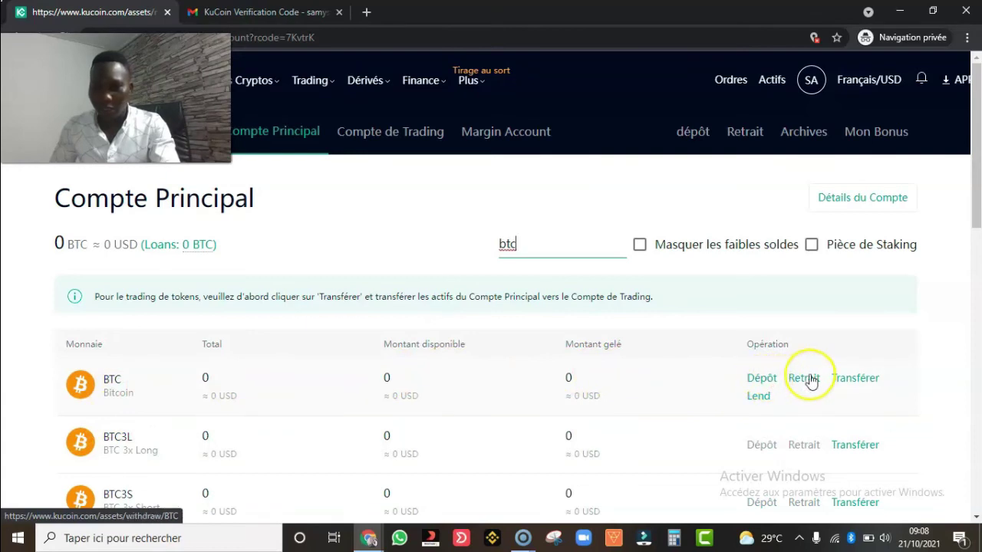
- Open the BTC deposit page and copy the Bitcoin deposit address
{"action": "left_click", "coordinate": [762, 379]}
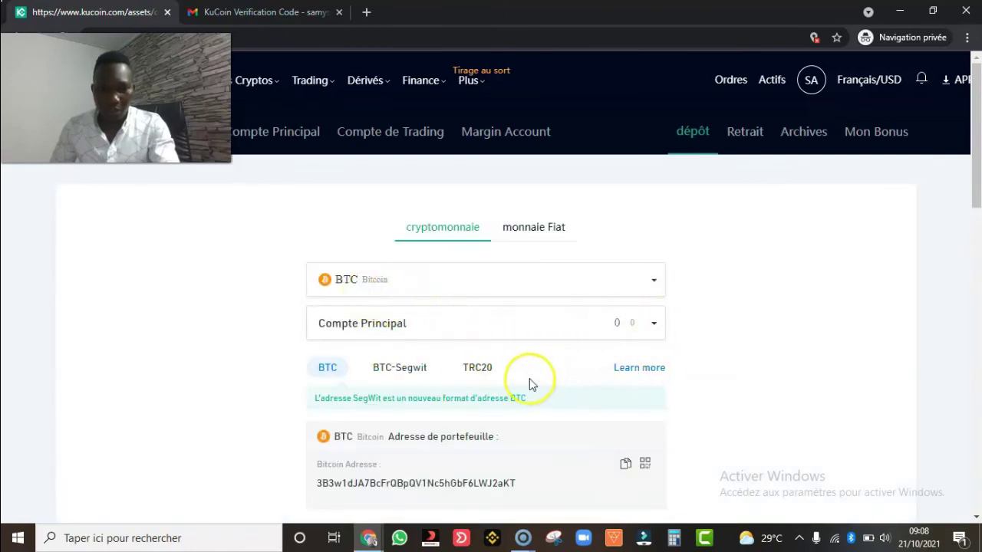
{"action": "scroll", "coordinate": [532, 384], "scroll_direction": "down", "scroll_amount": 1}
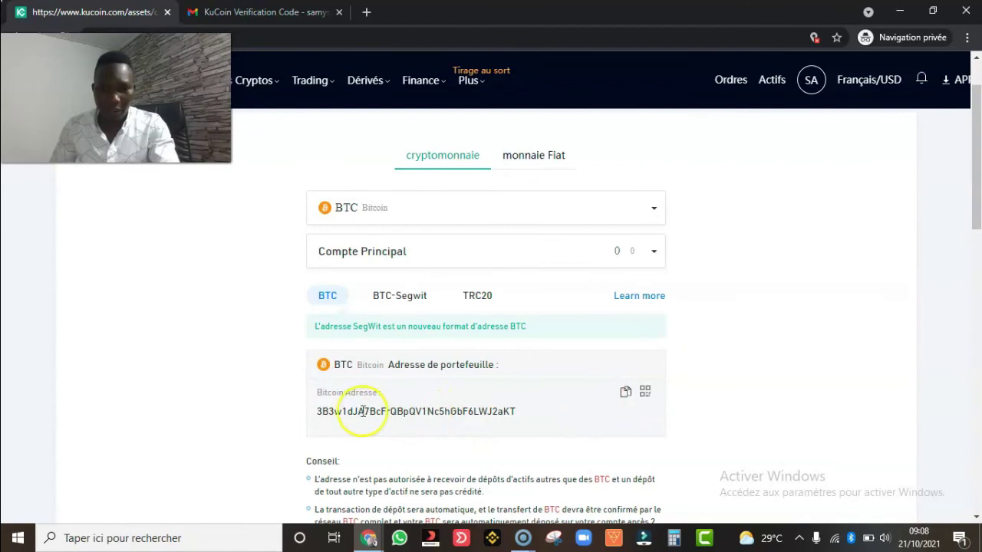
{"action": "left_click_drag", "start_coordinate": [516, 411], "coordinate": [311, 414]}
{"action": "left_click", "coordinate": [626, 393]}
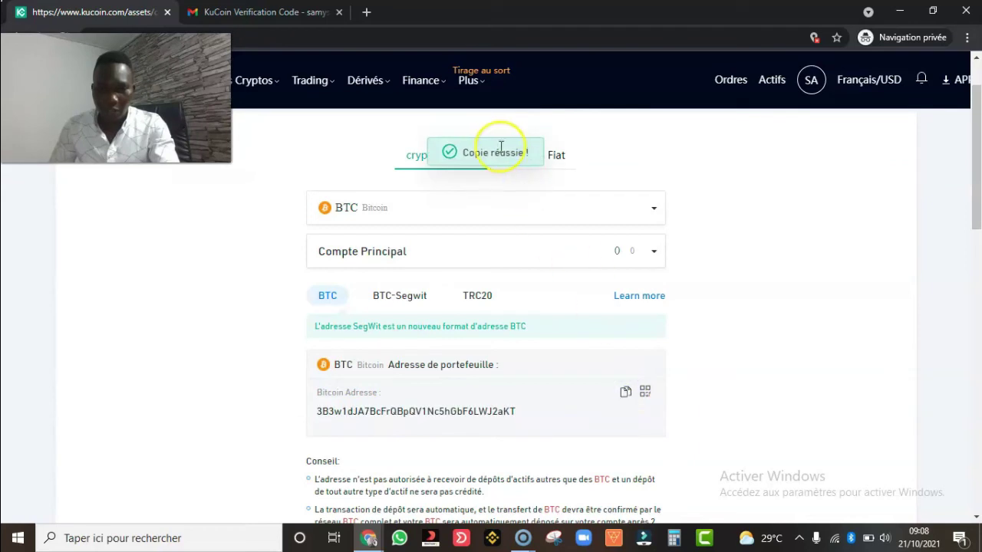
- Switch the BTC deposit to the TRC20 network to display its address
{"action": "scroll", "coordinate": [564, 188], "scroll_direction": "up", "scroll_amount": 1}
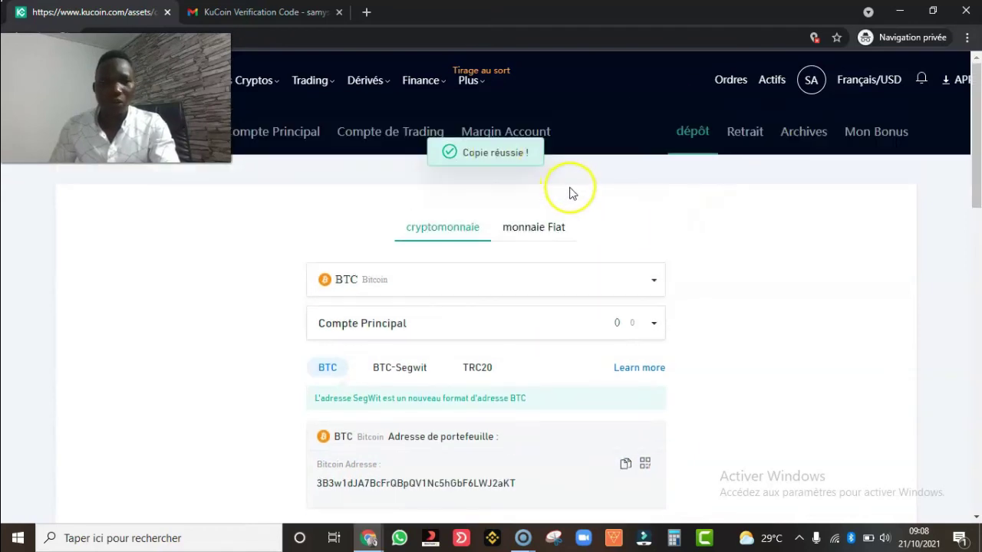
{"action": "scroll", "coordinate": [597, 253], "scroll_direction": "down", "scroll_amount": 3}
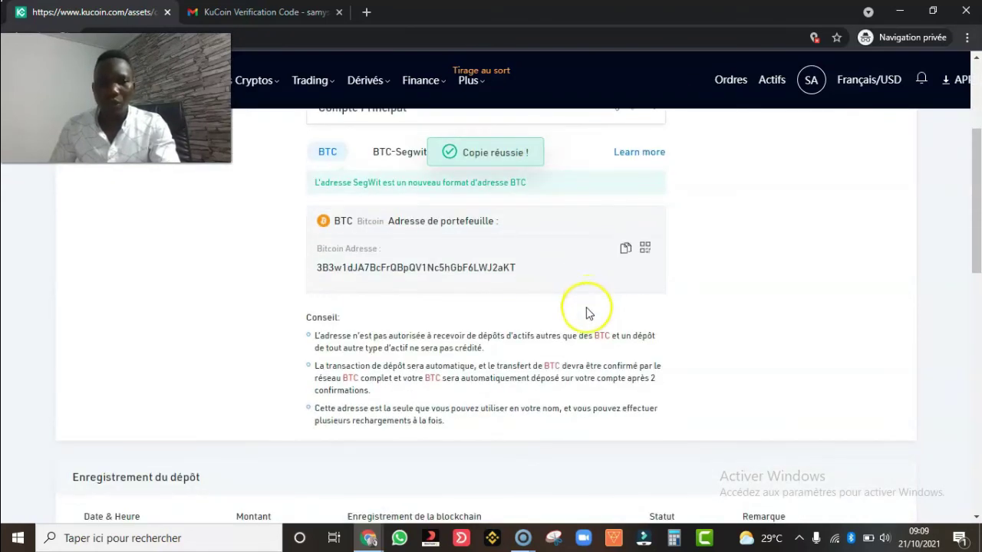
{"action": "scroll", "coordinate": [547, 299], "scroll_direction": "up", "scroll_amount": 2}
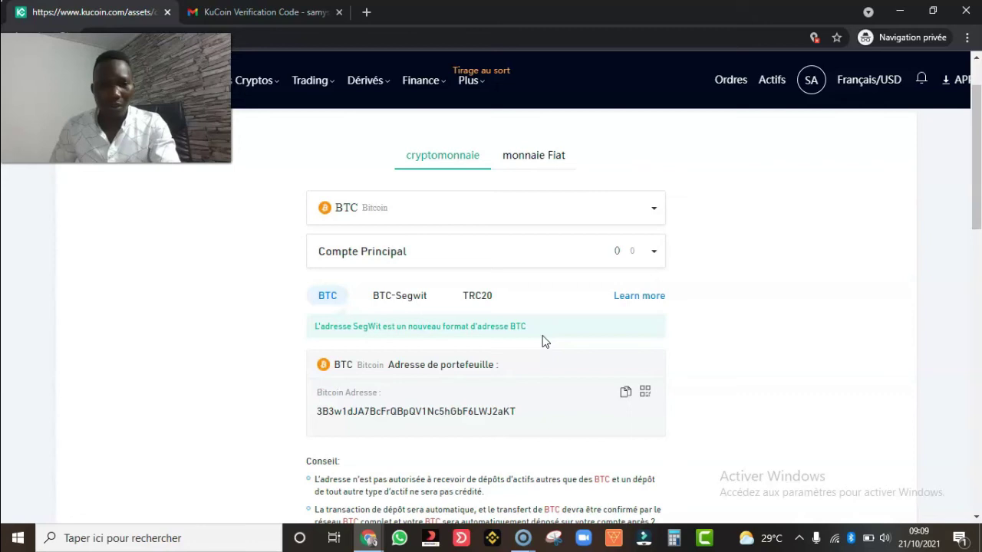
{"action": "left_click", "coordinate": [489, 298]}
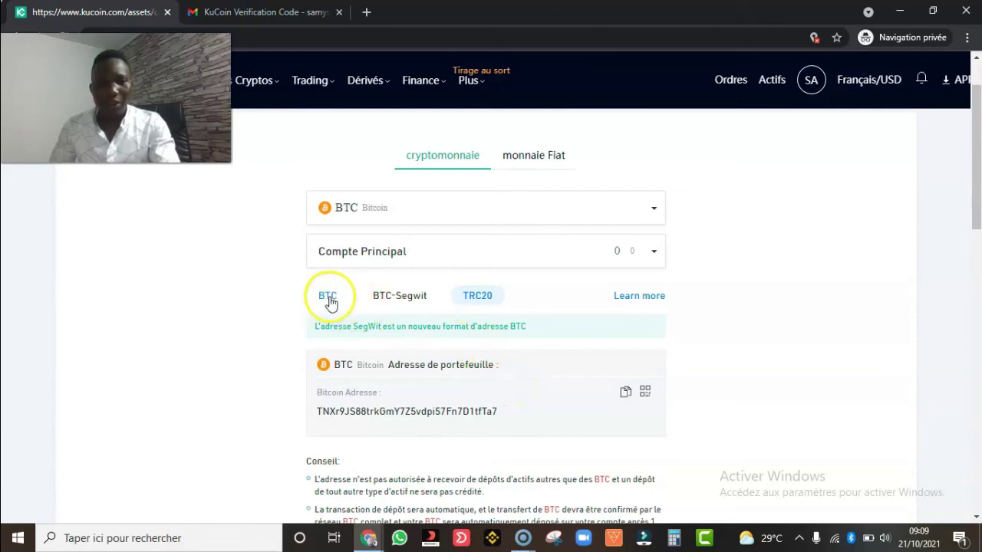
{"action": "scroll", "coordinate": [537, 230], "scroll_direction": "up", "scroll_amount": 1}
{"action": "mouse_move", "coordinate": [730, 83]}
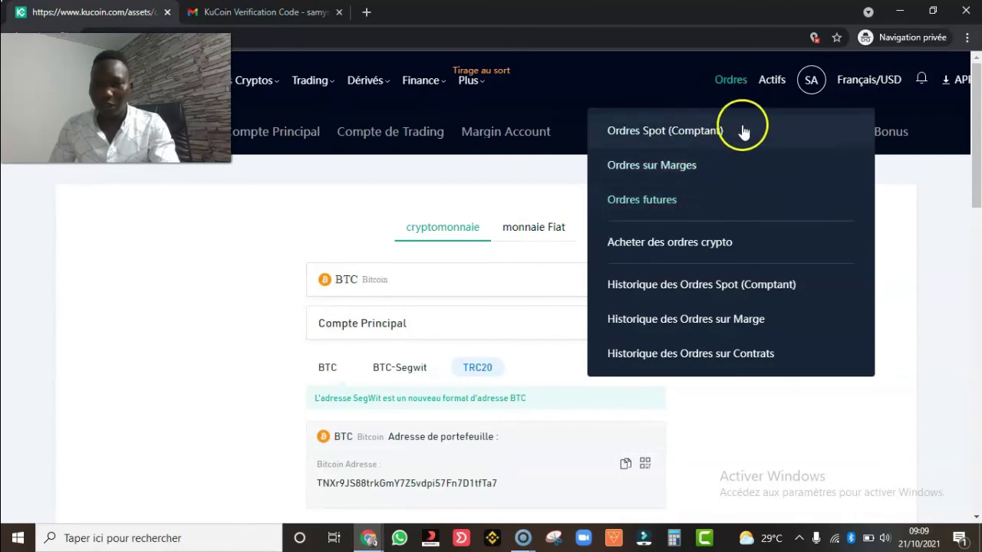
- Return to the Main Account asset list, filter it by 'btc', and open BTC's withdrawal page
{"action": "mouse_move", "coordinate": [778, 86]}
{"action": "left_click", "coordinate": [734, 217]}
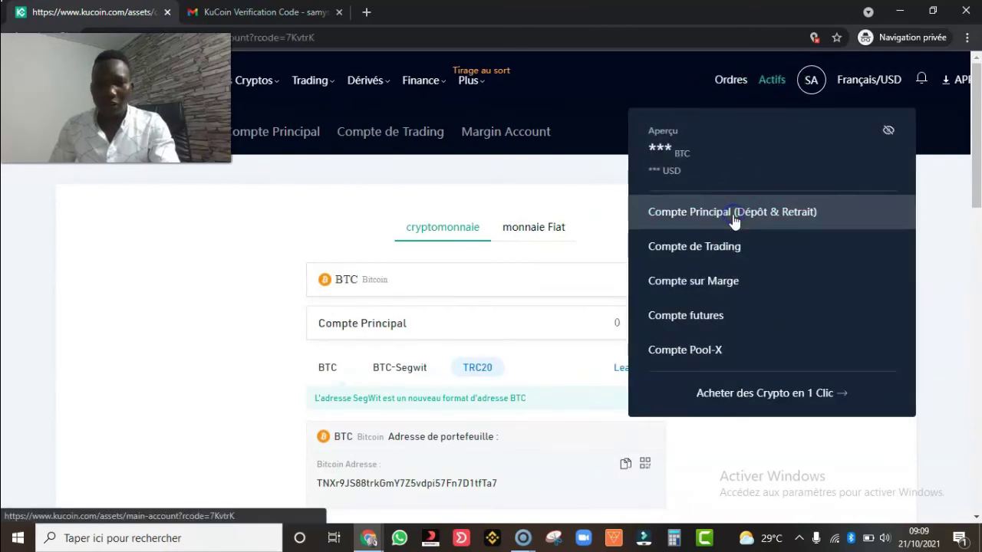
{"action": "left_click", "coordinate": [572, 245]}
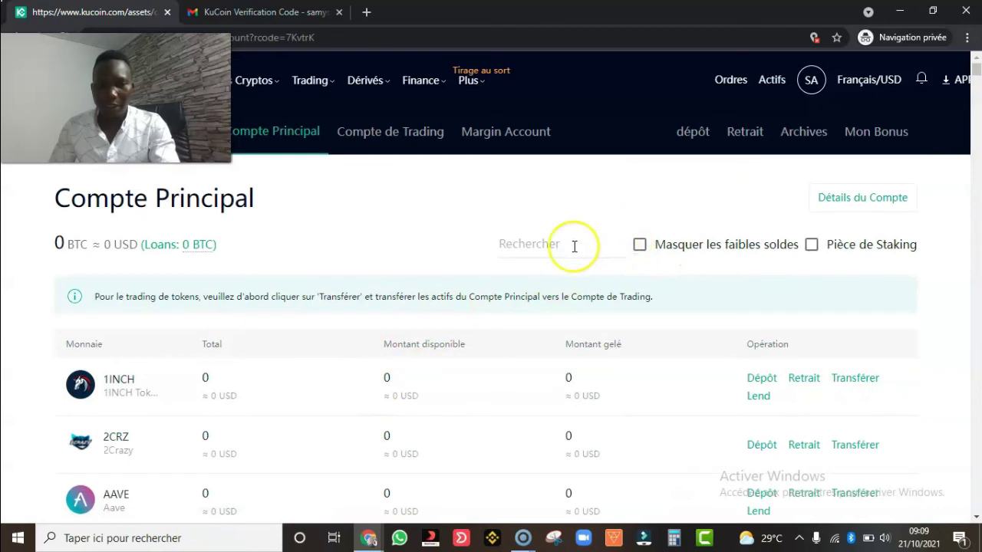
{"action": "type", "text": "btc"}
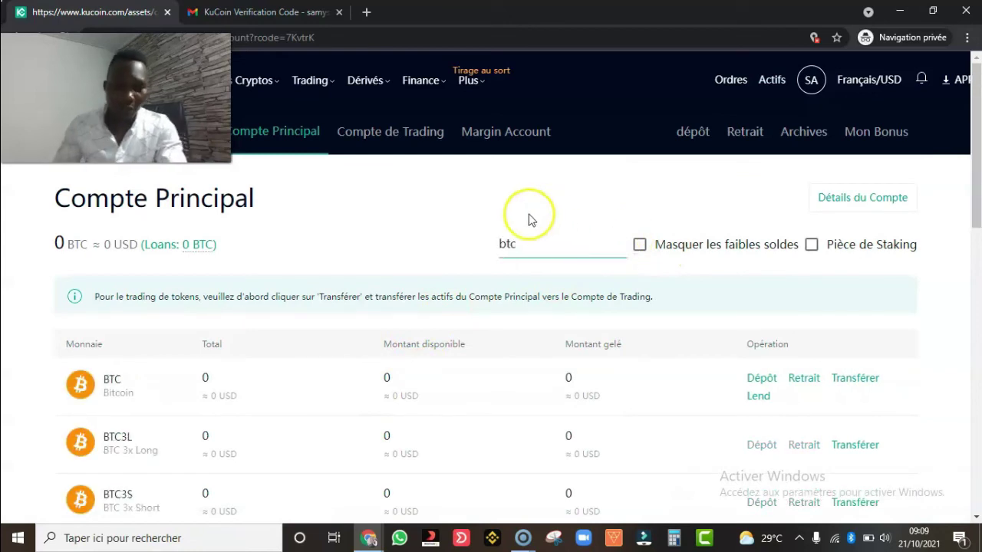
{"action": "left_click", "coordinate": [810, 377]}
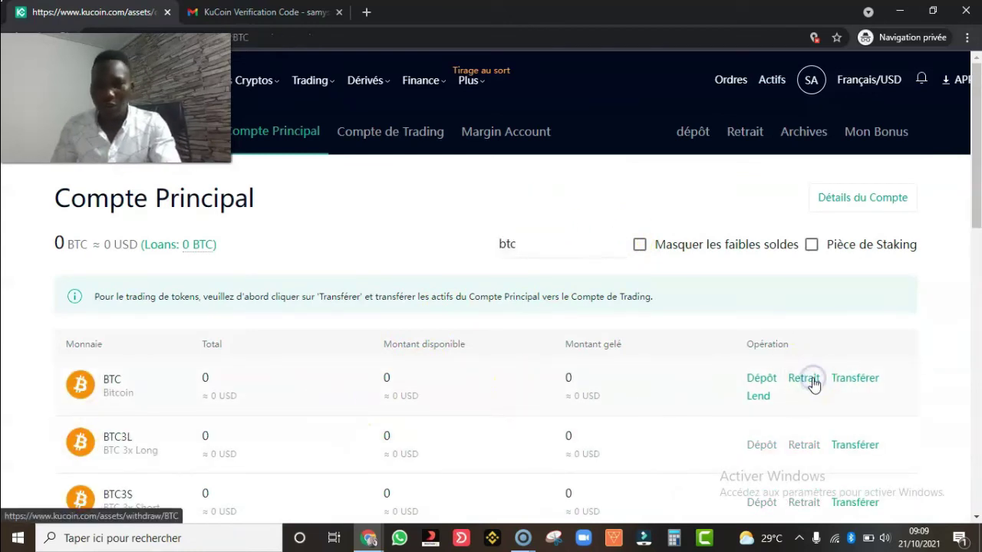